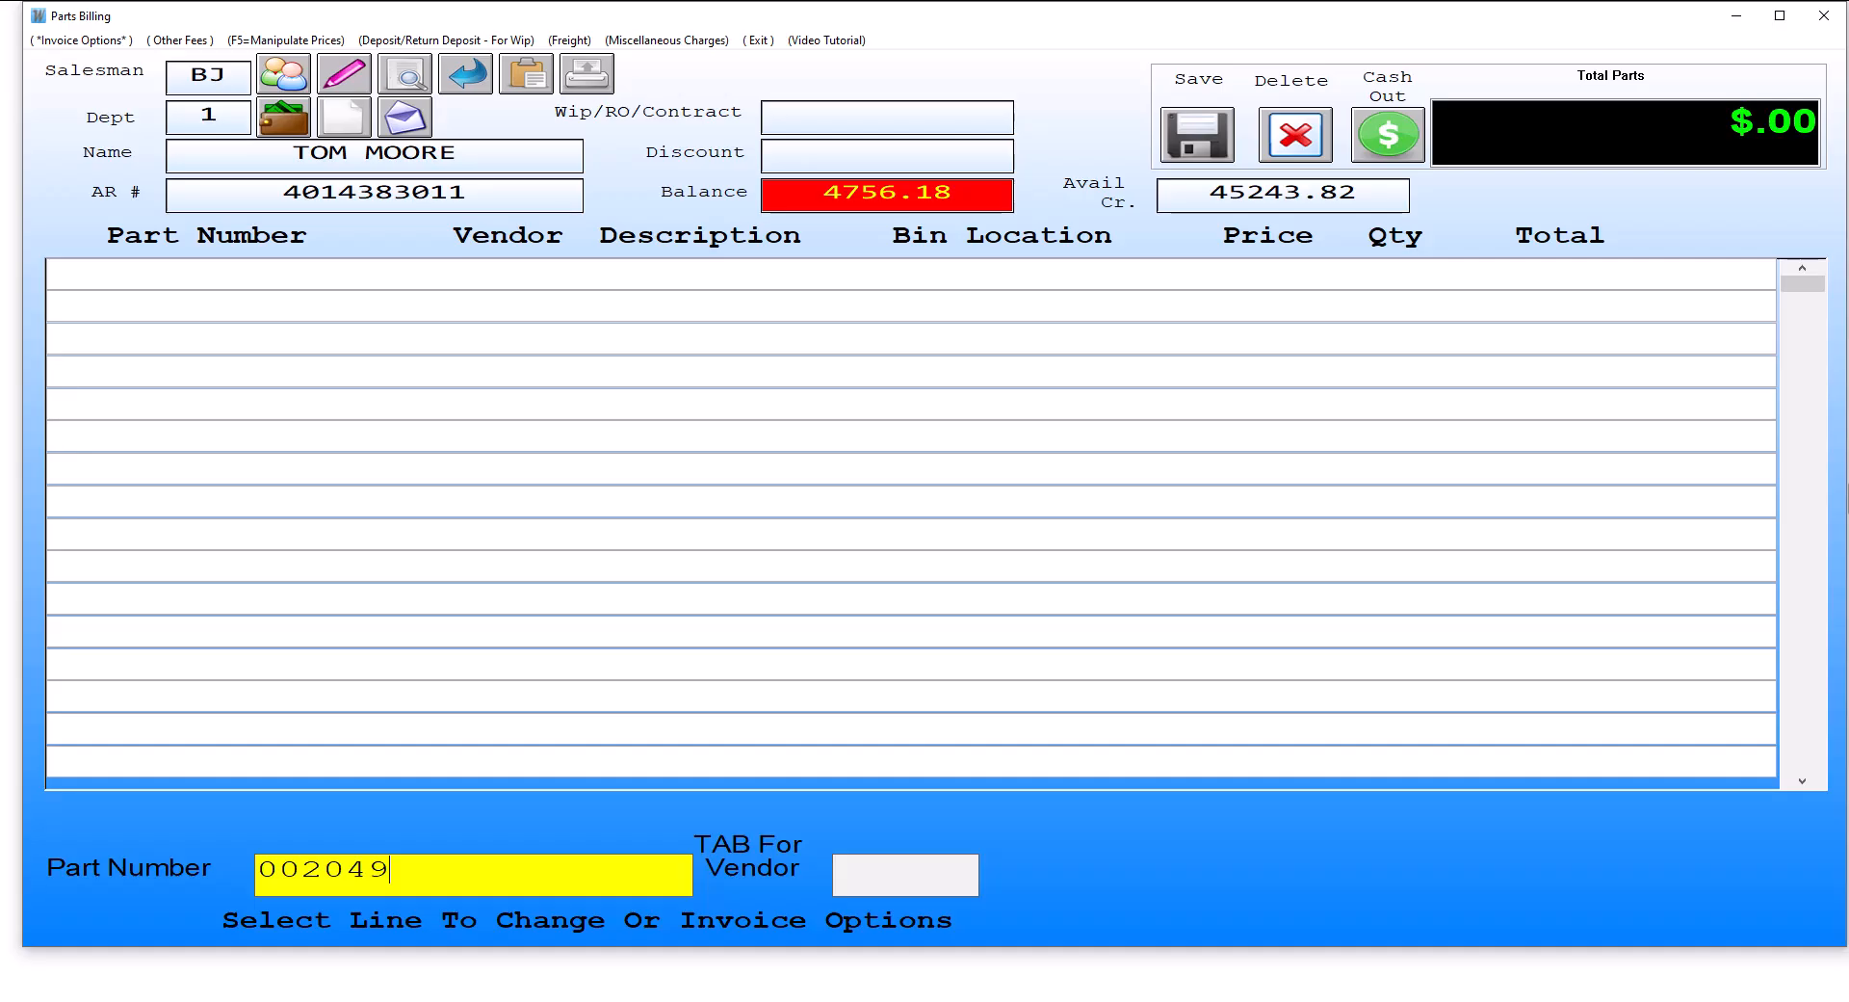
Enter part 002049 with a quantity of 2 and pre-bill it on the invoice
key("Return")
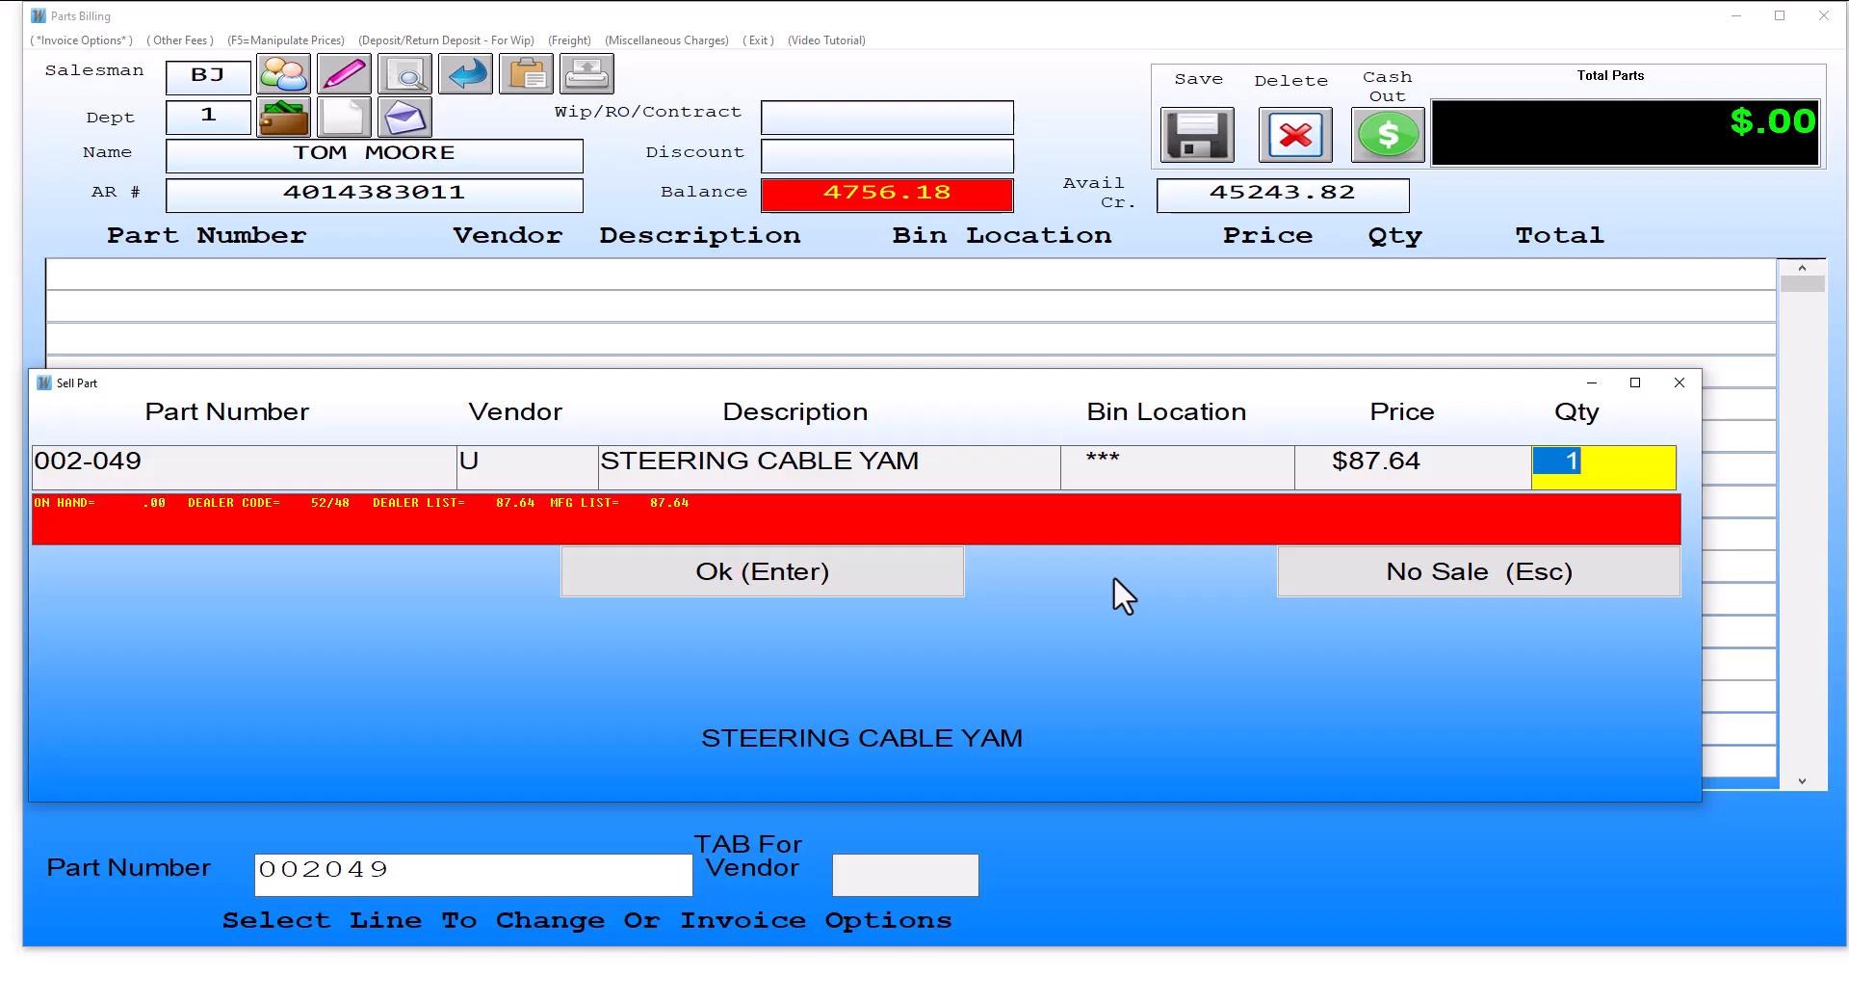
type("2")
key("Return")
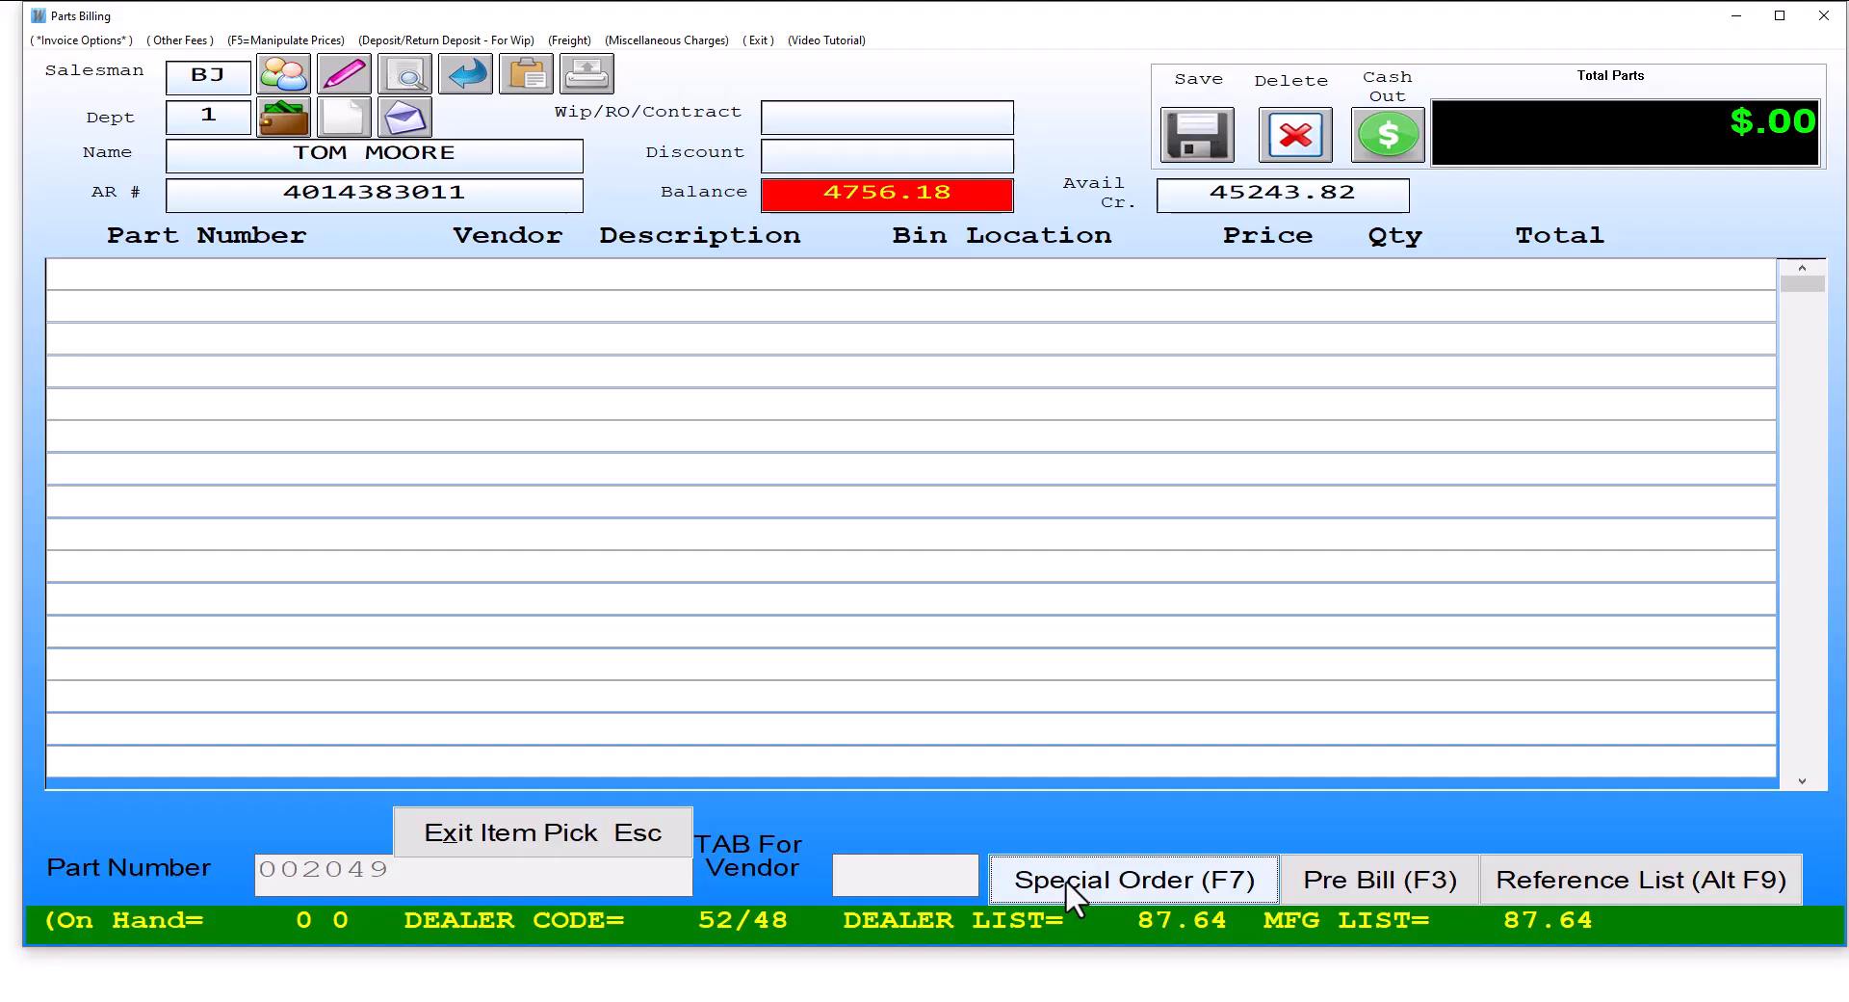
left_click(1358, 880)
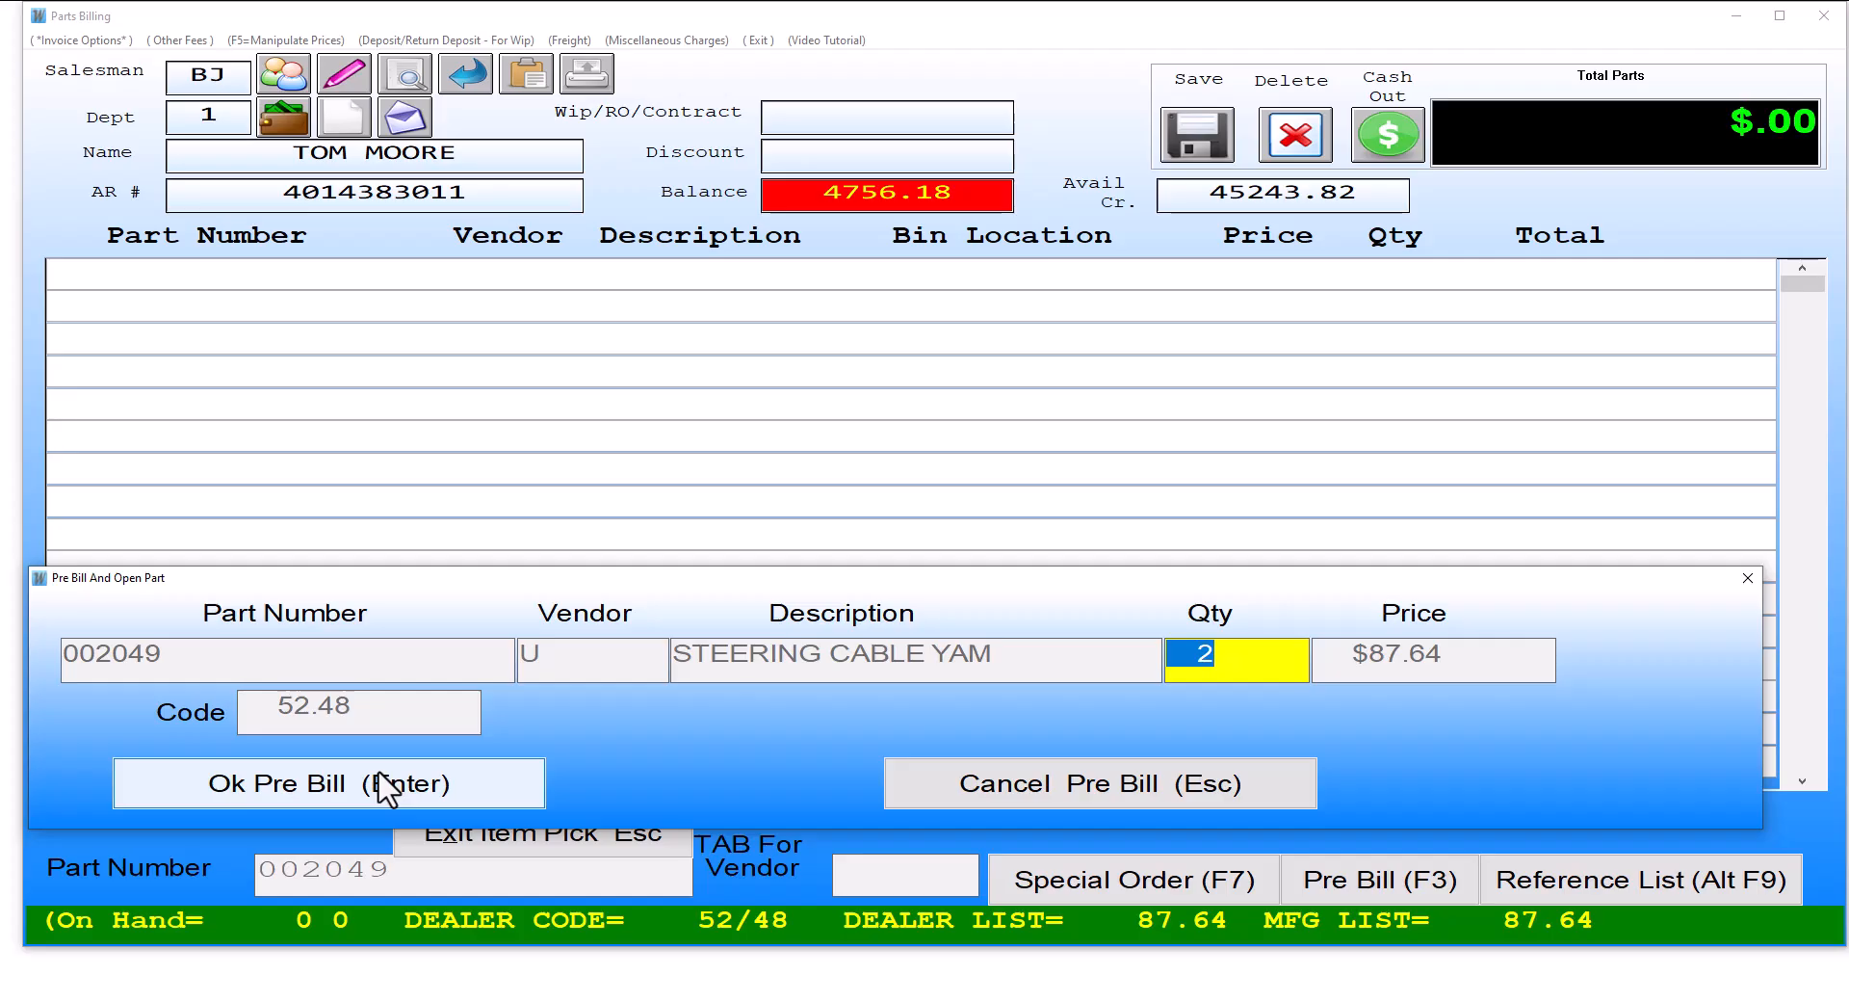
left_click(380, 781)
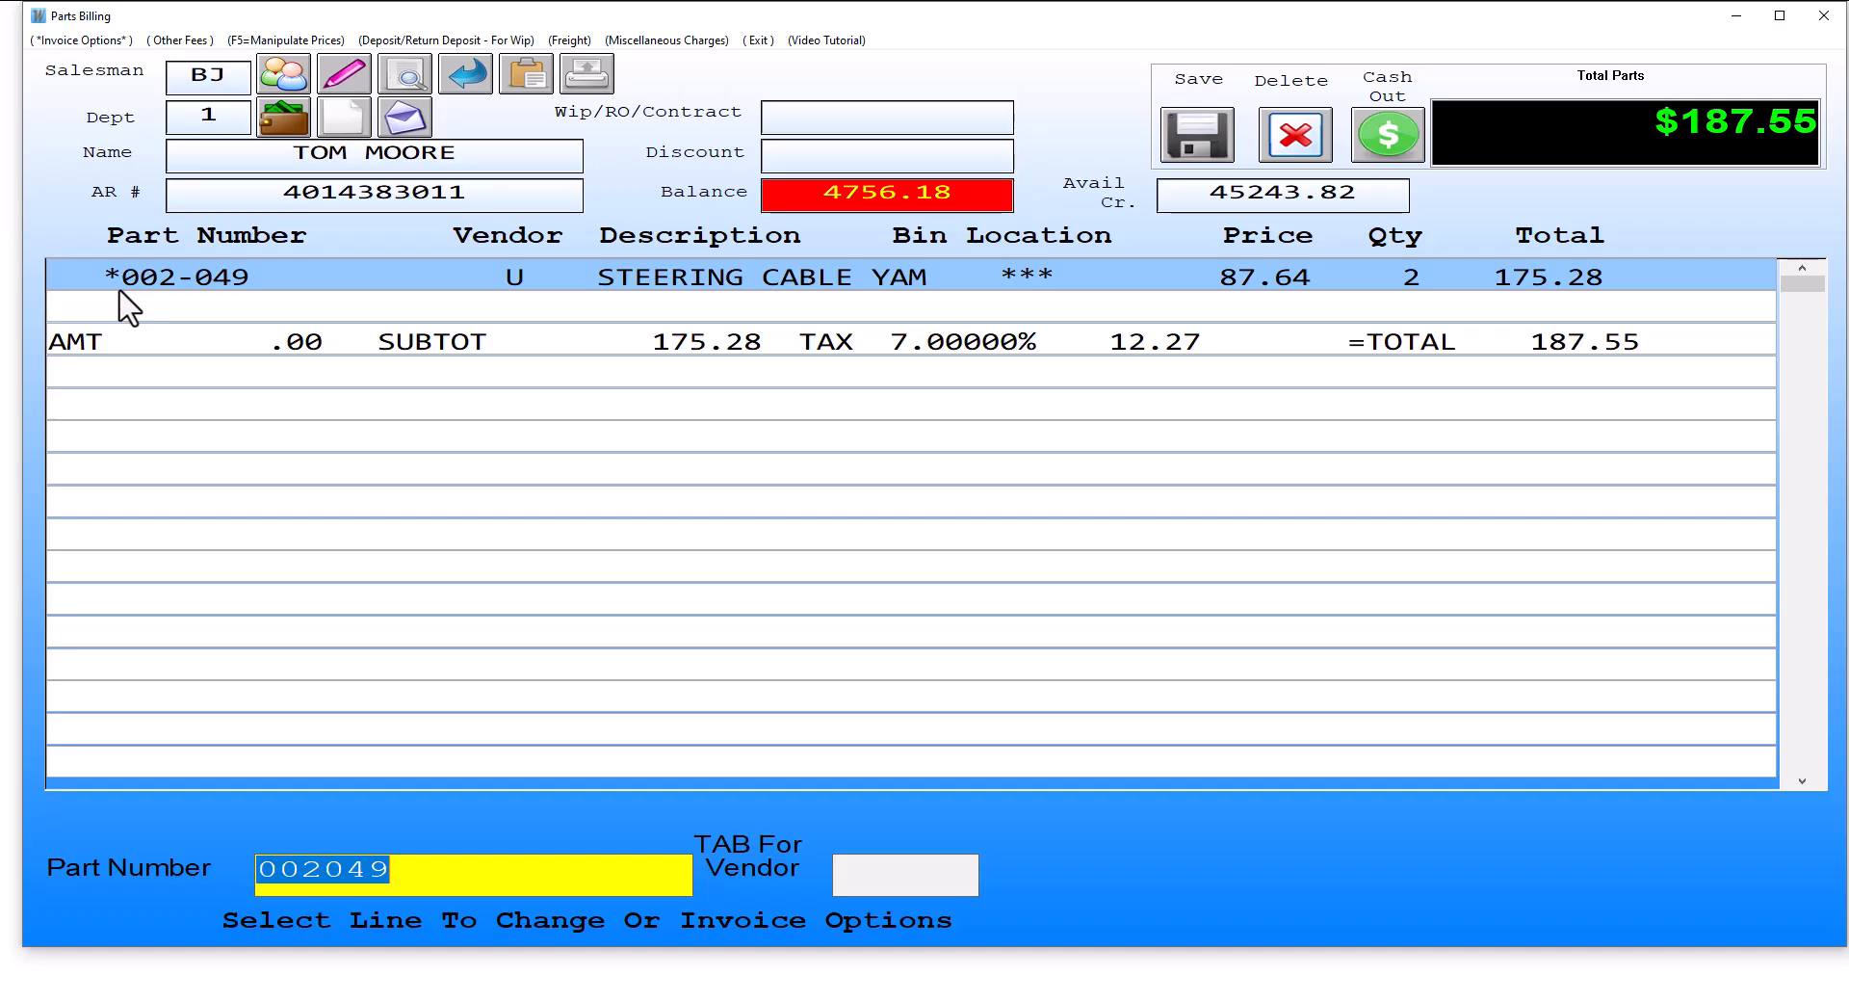
Enter the unlisted part number NEWPART123 and return from the inventory lookup without picking a part
type("NEW")
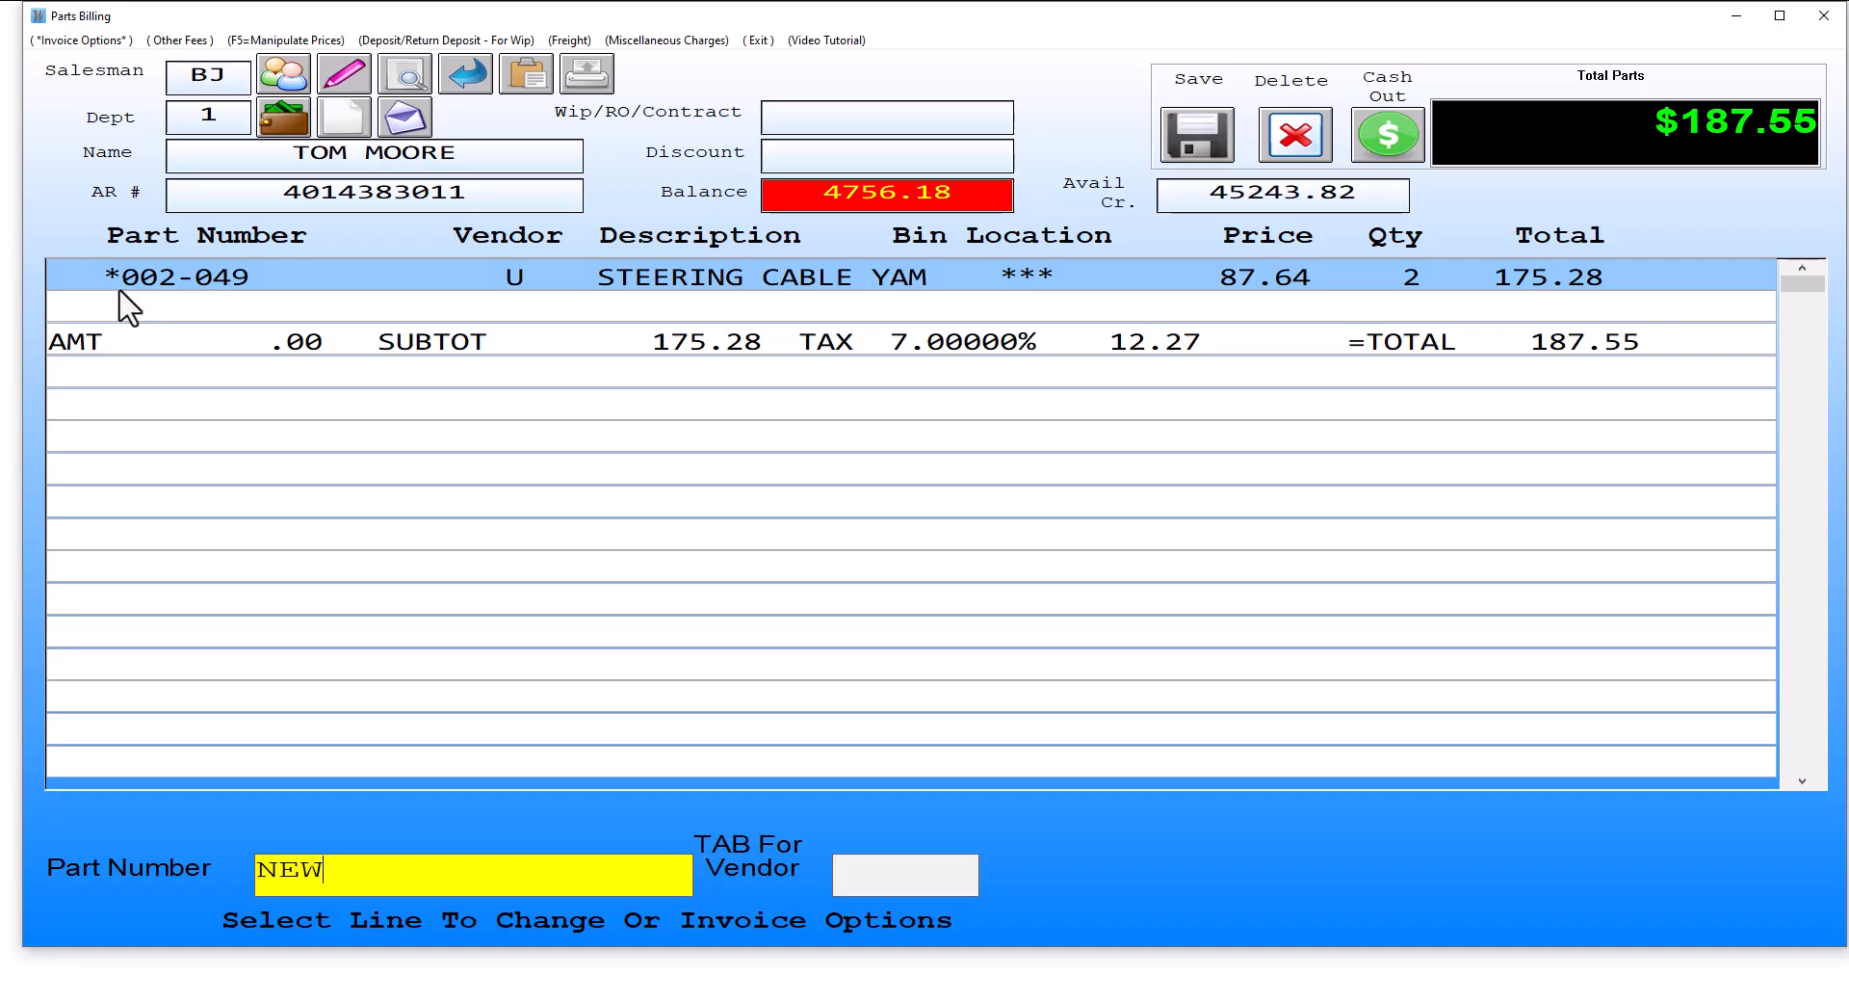
type("-PART-123")
key("Return")
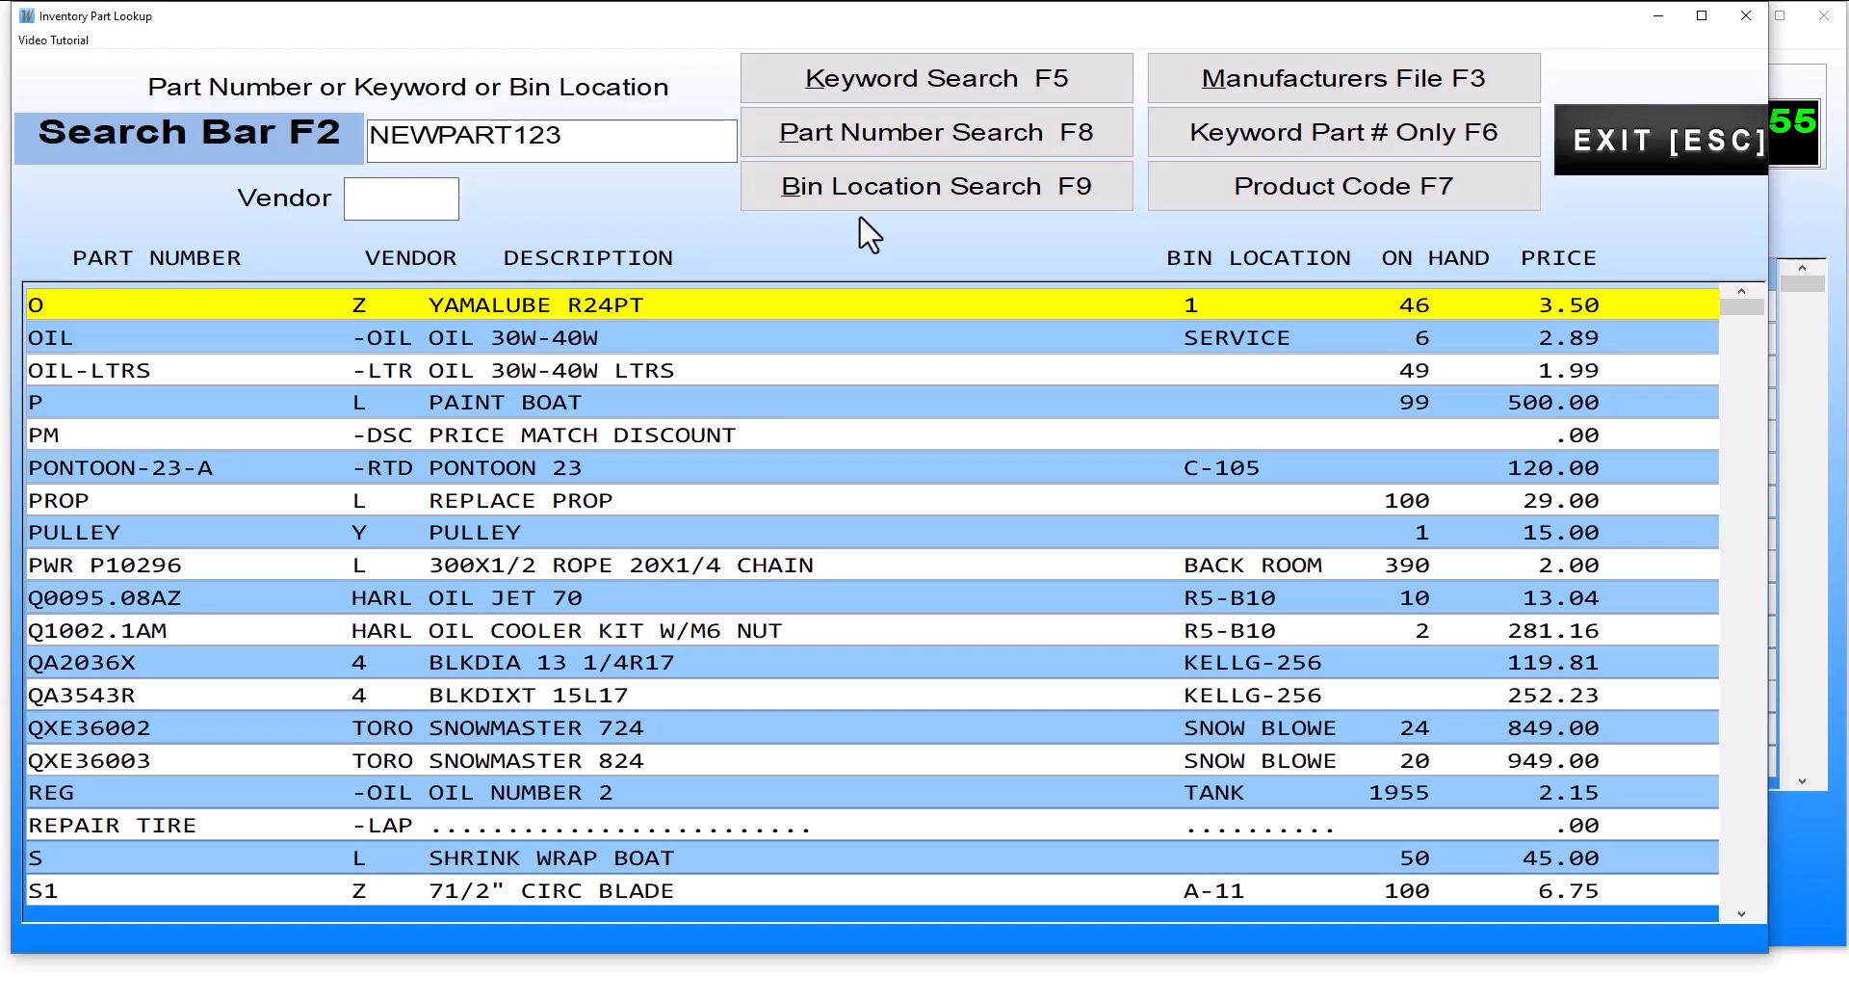
key("Escape")
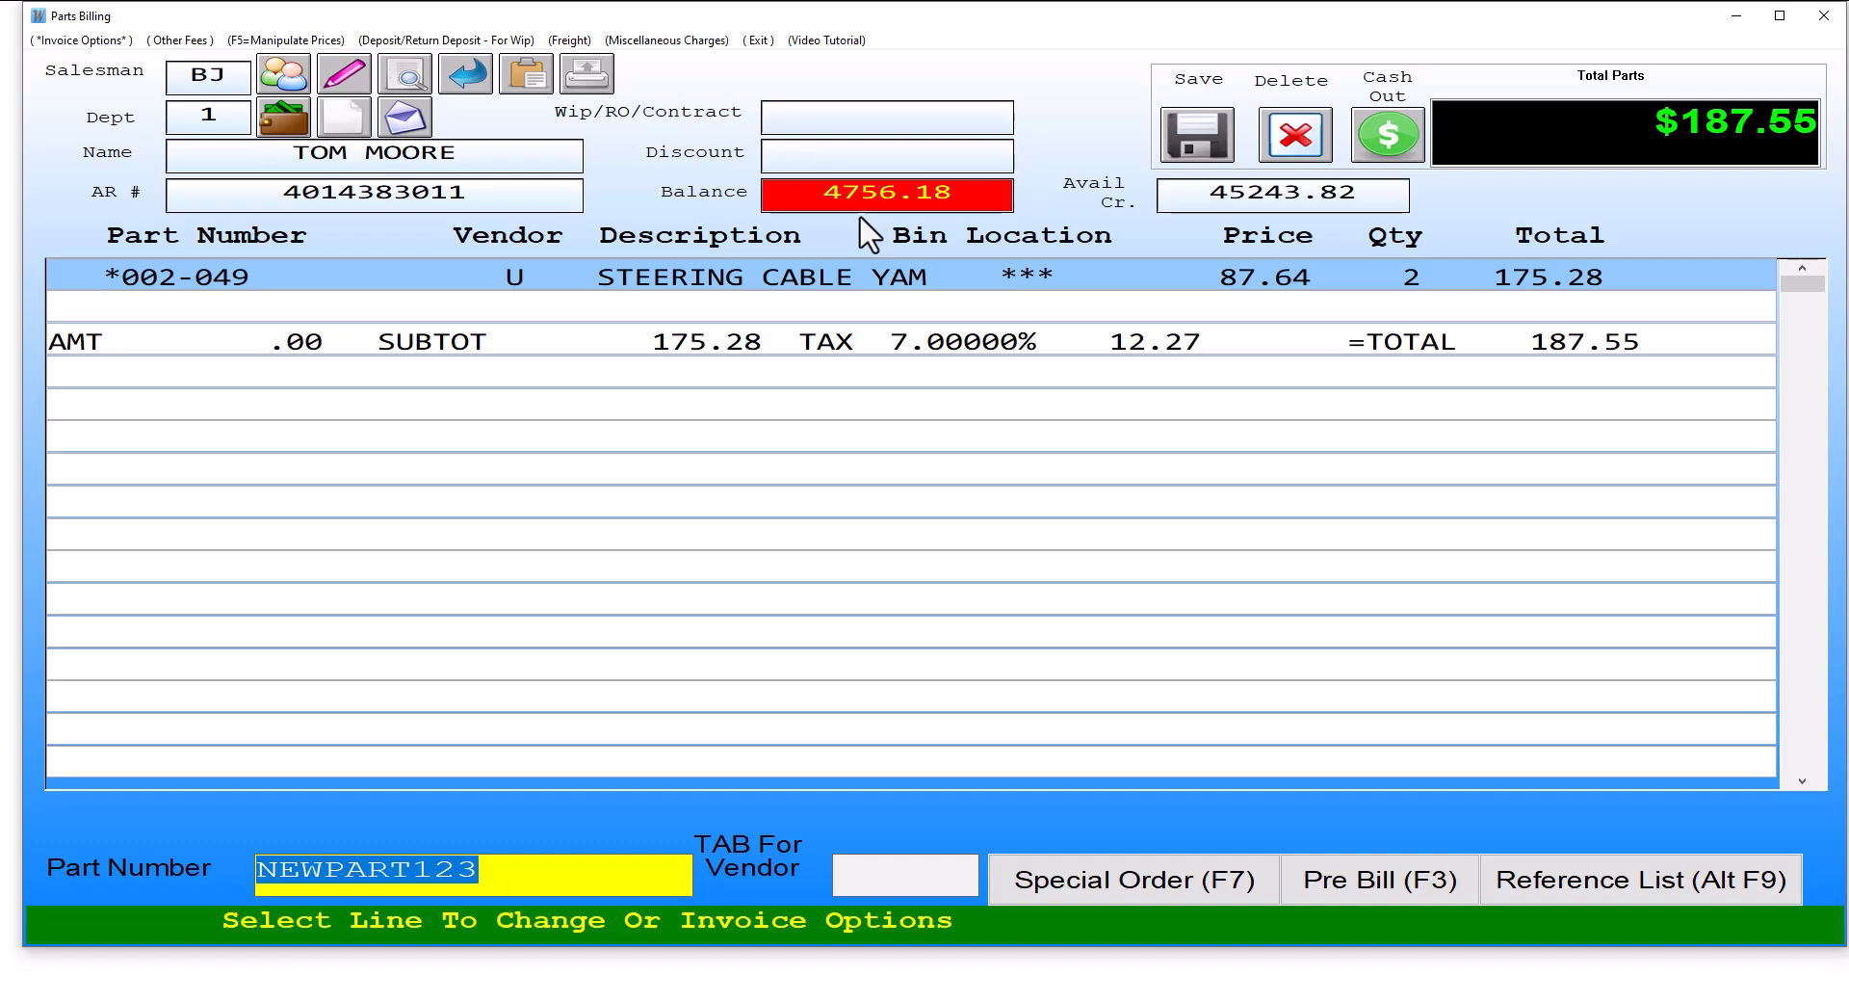
Pre-bill NEWPART123 with vendor ADAP, description NEW-PARRR, quantity 2, price $10.00 and code 5
left_click(1368, 878)
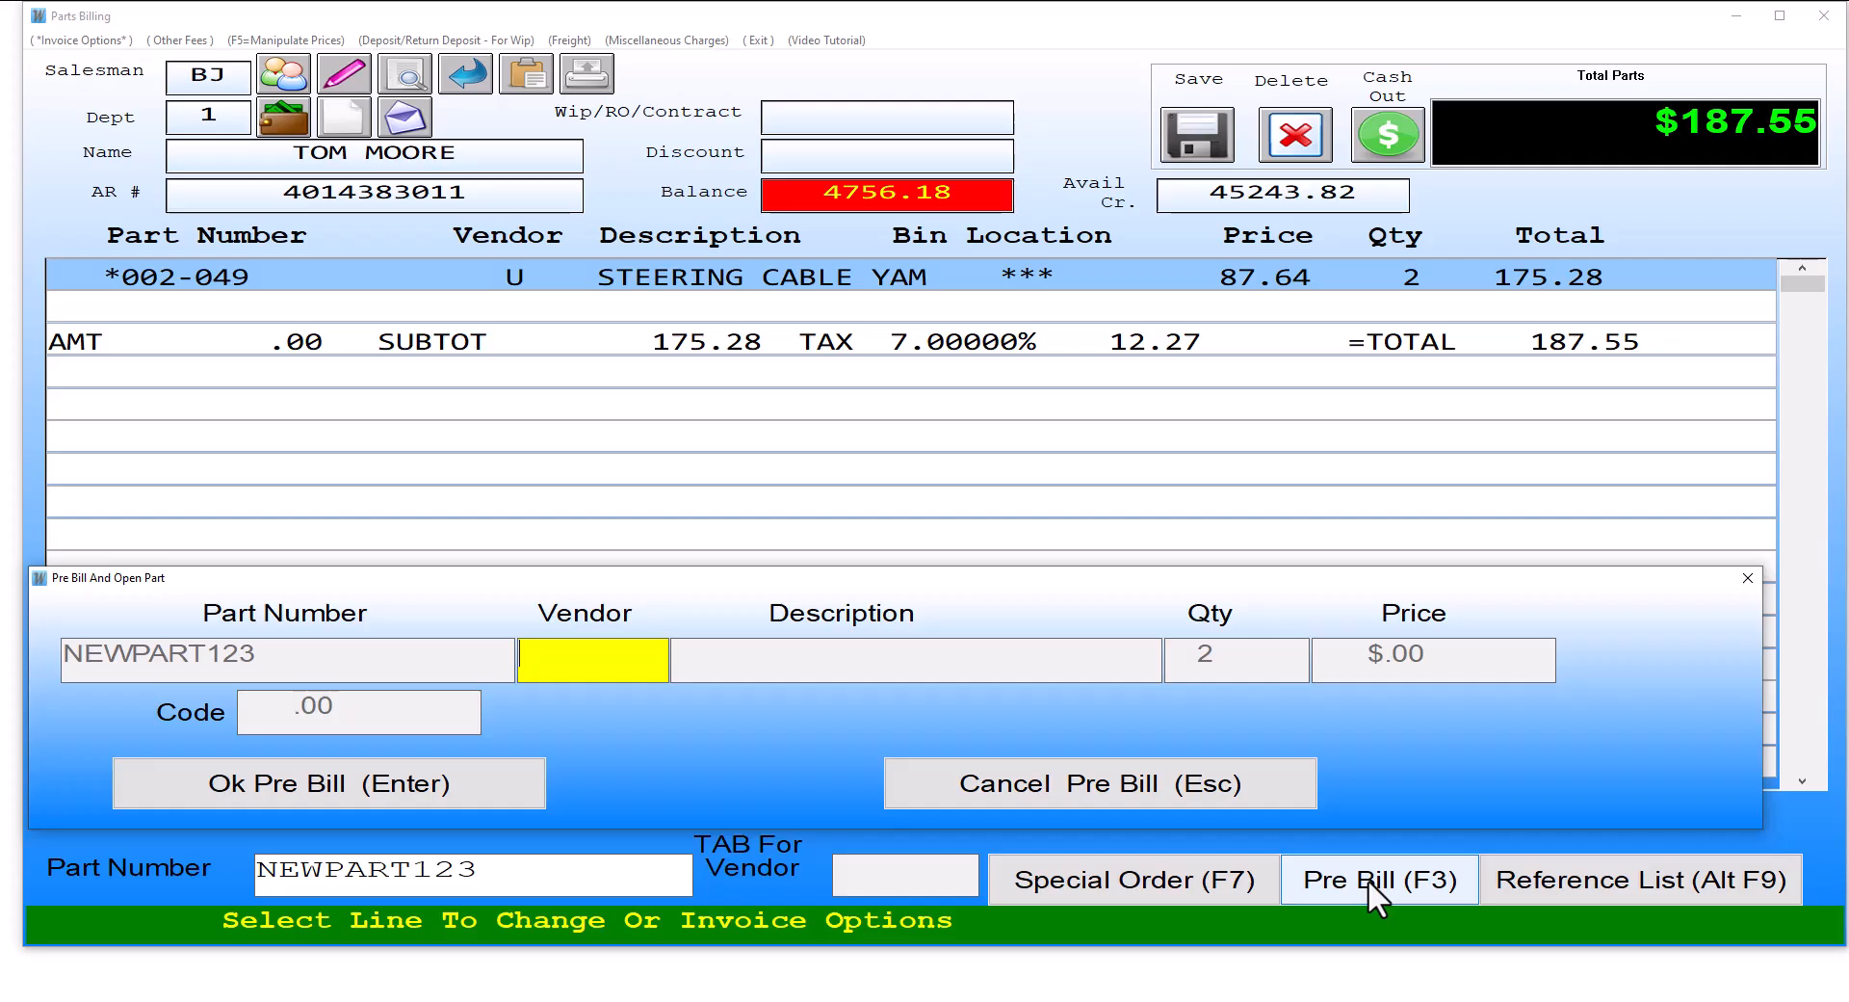
type("ADAP")
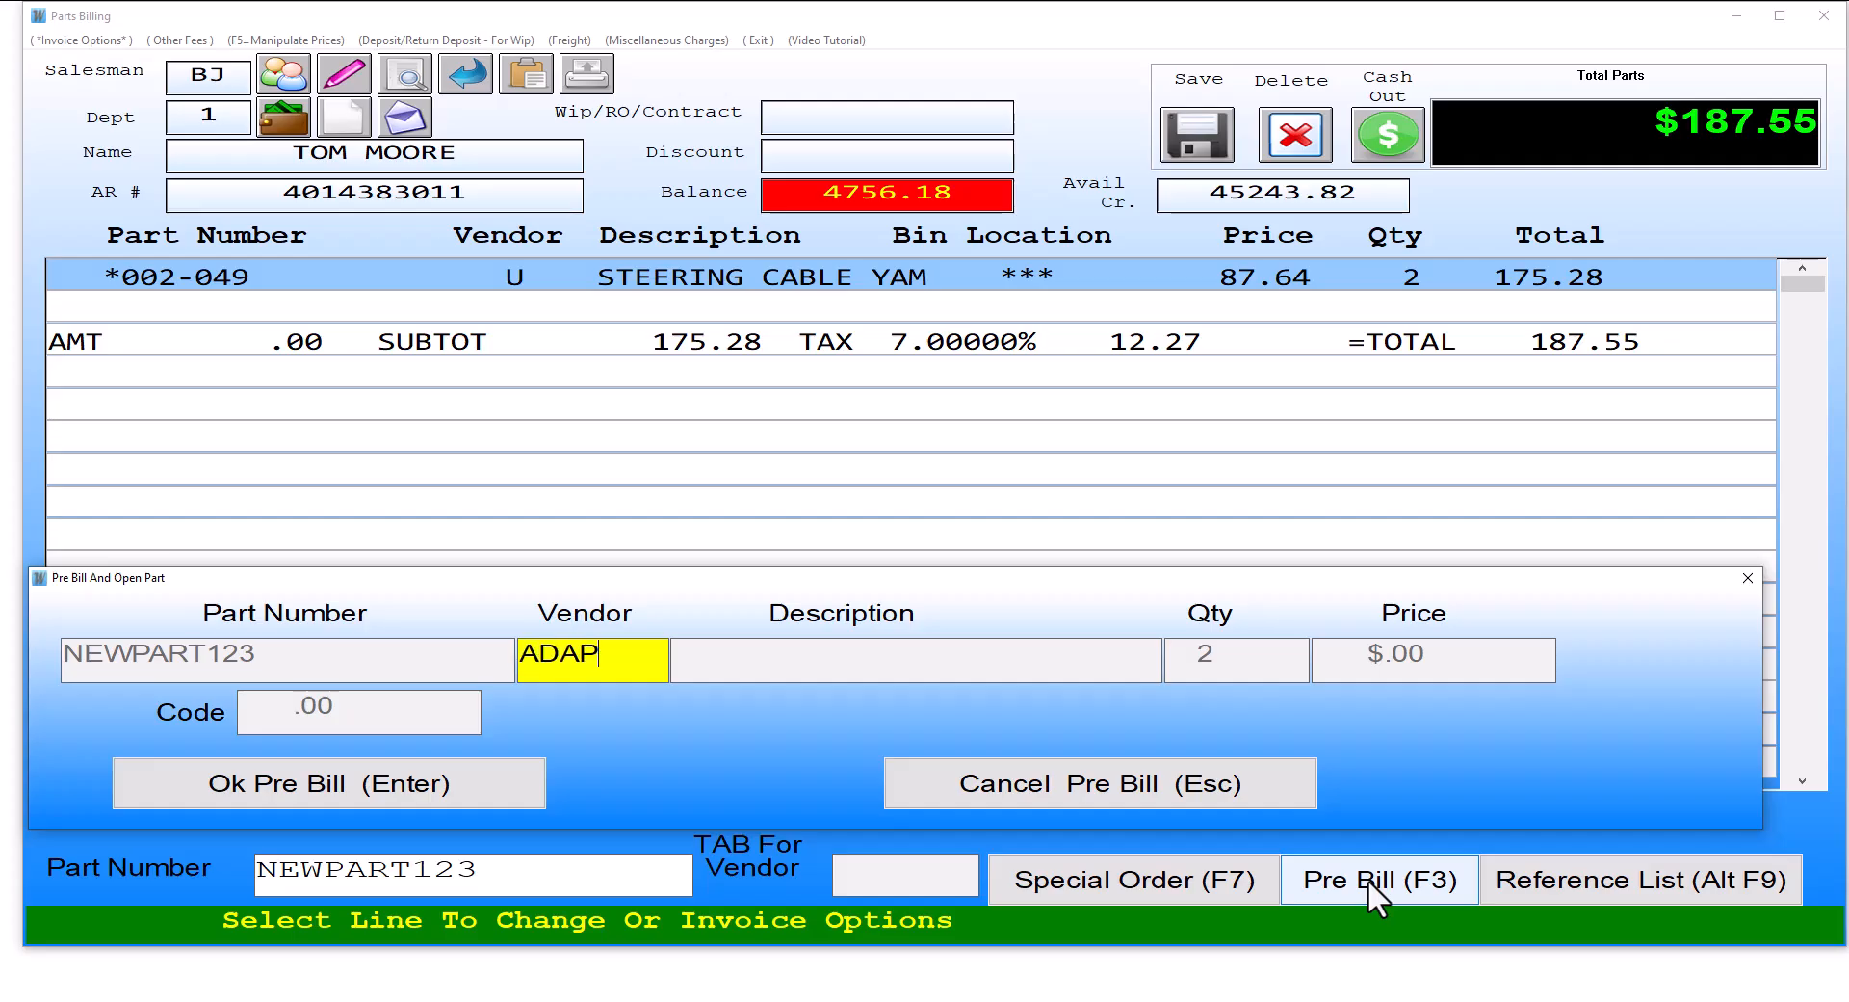
key("Tab")
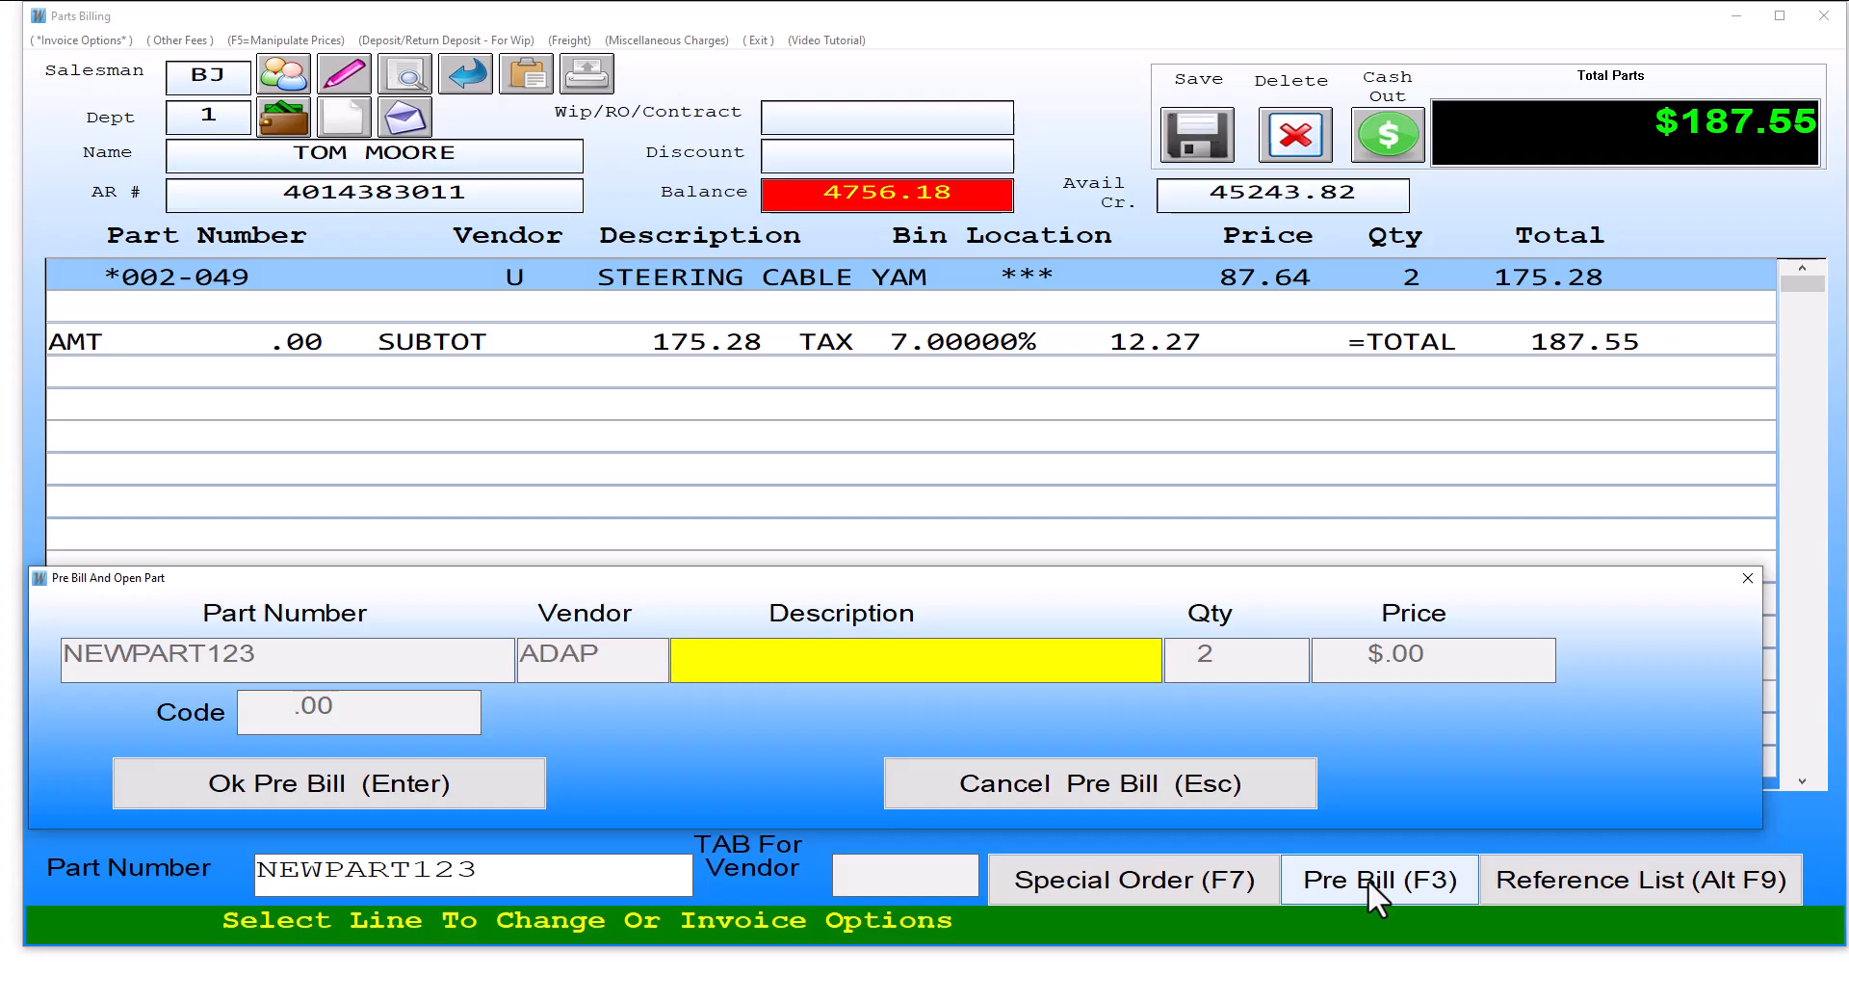
type("NEW-PARRR")
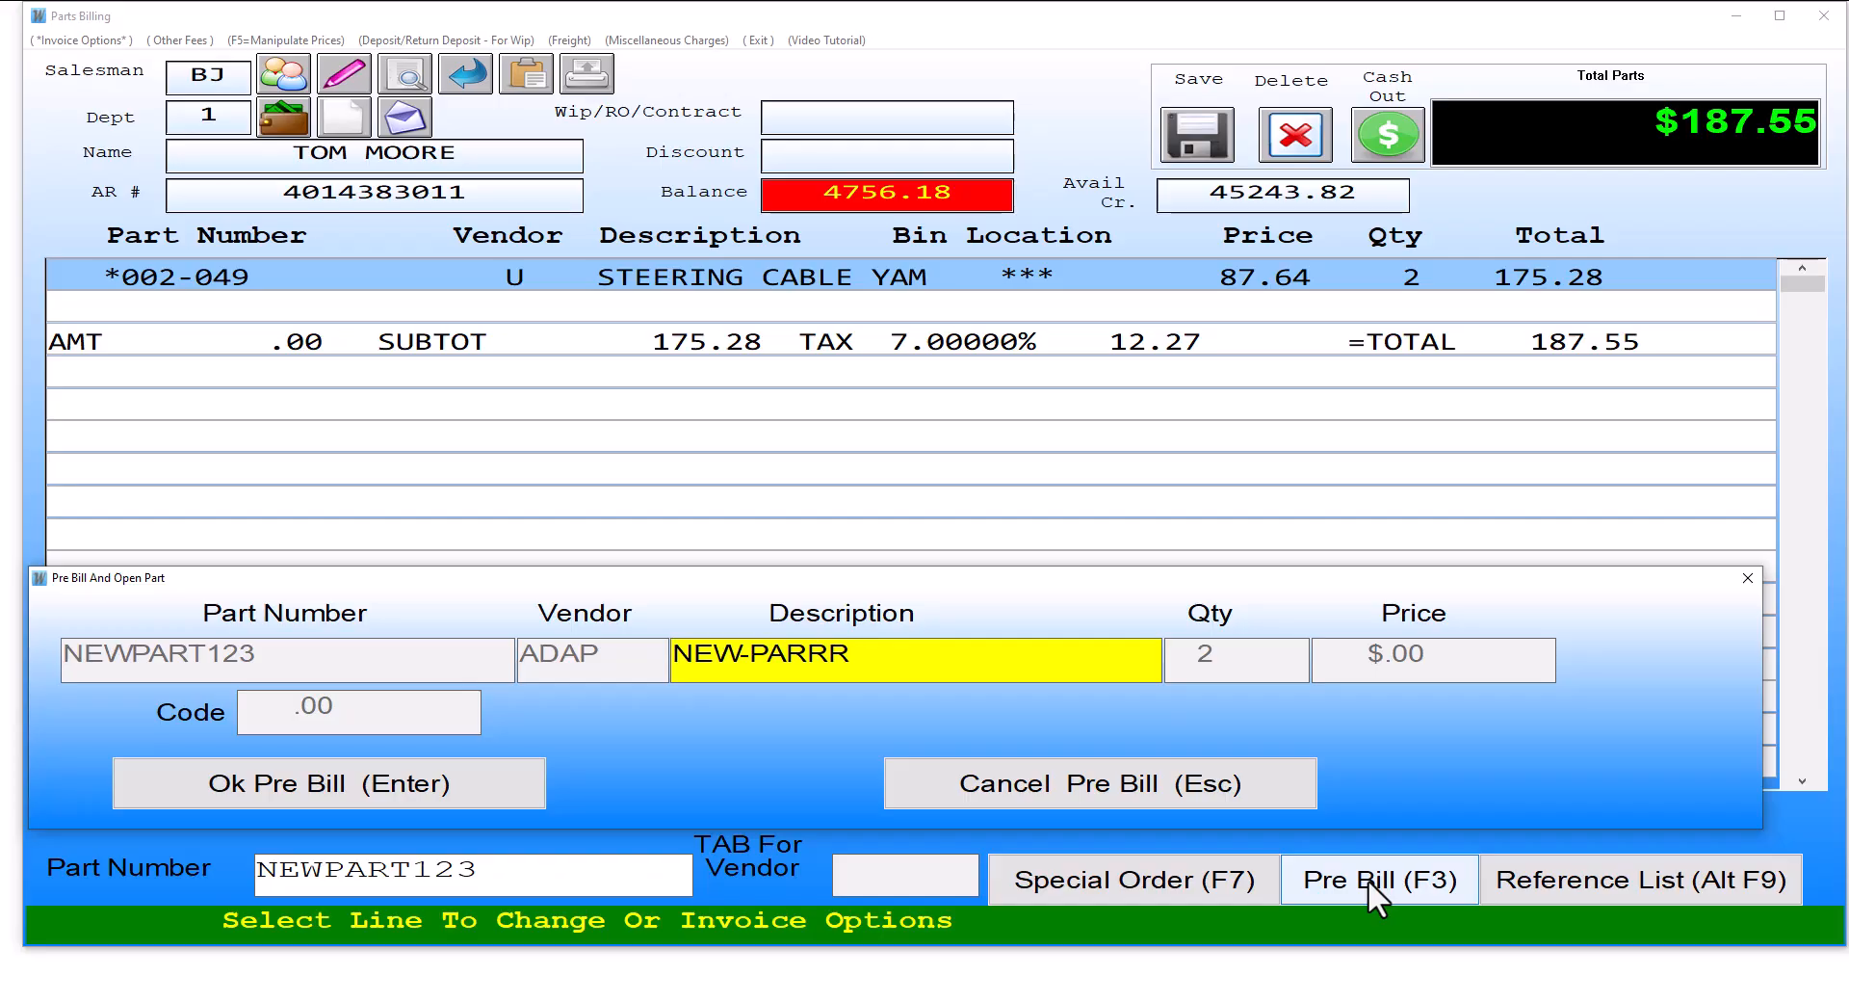
key("Tab")
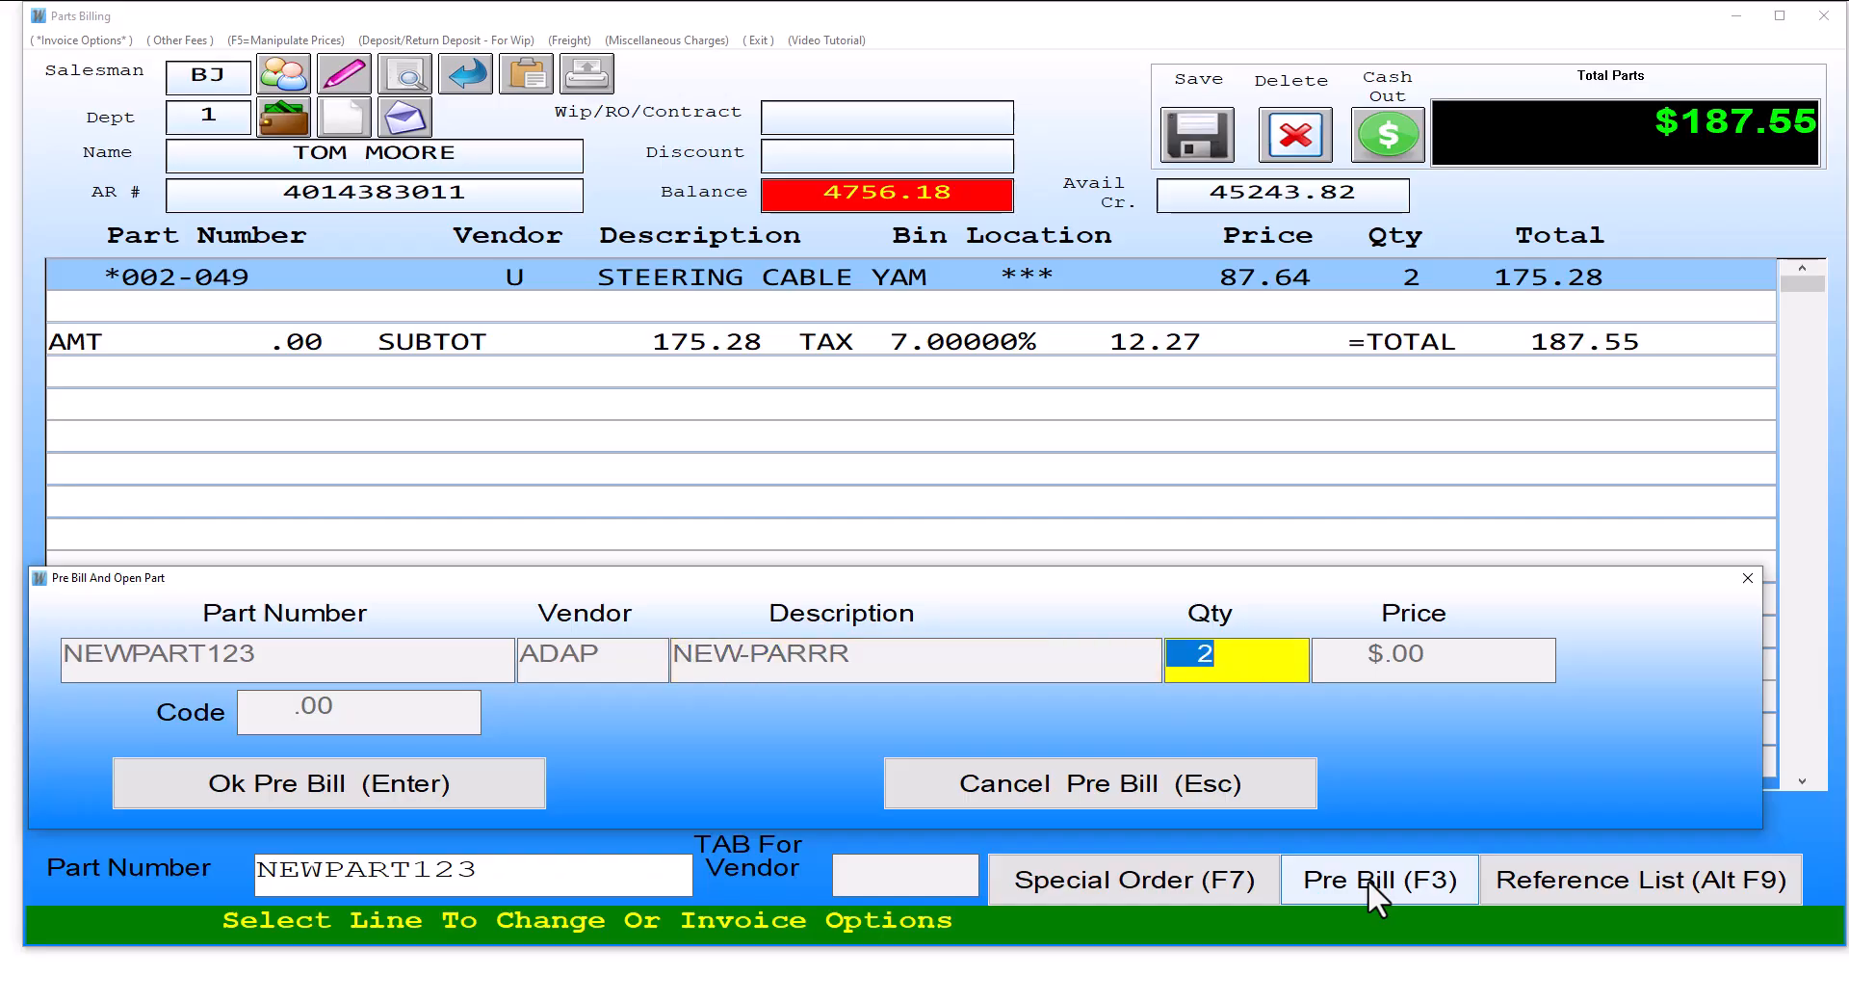
key("Tab")
type("10")
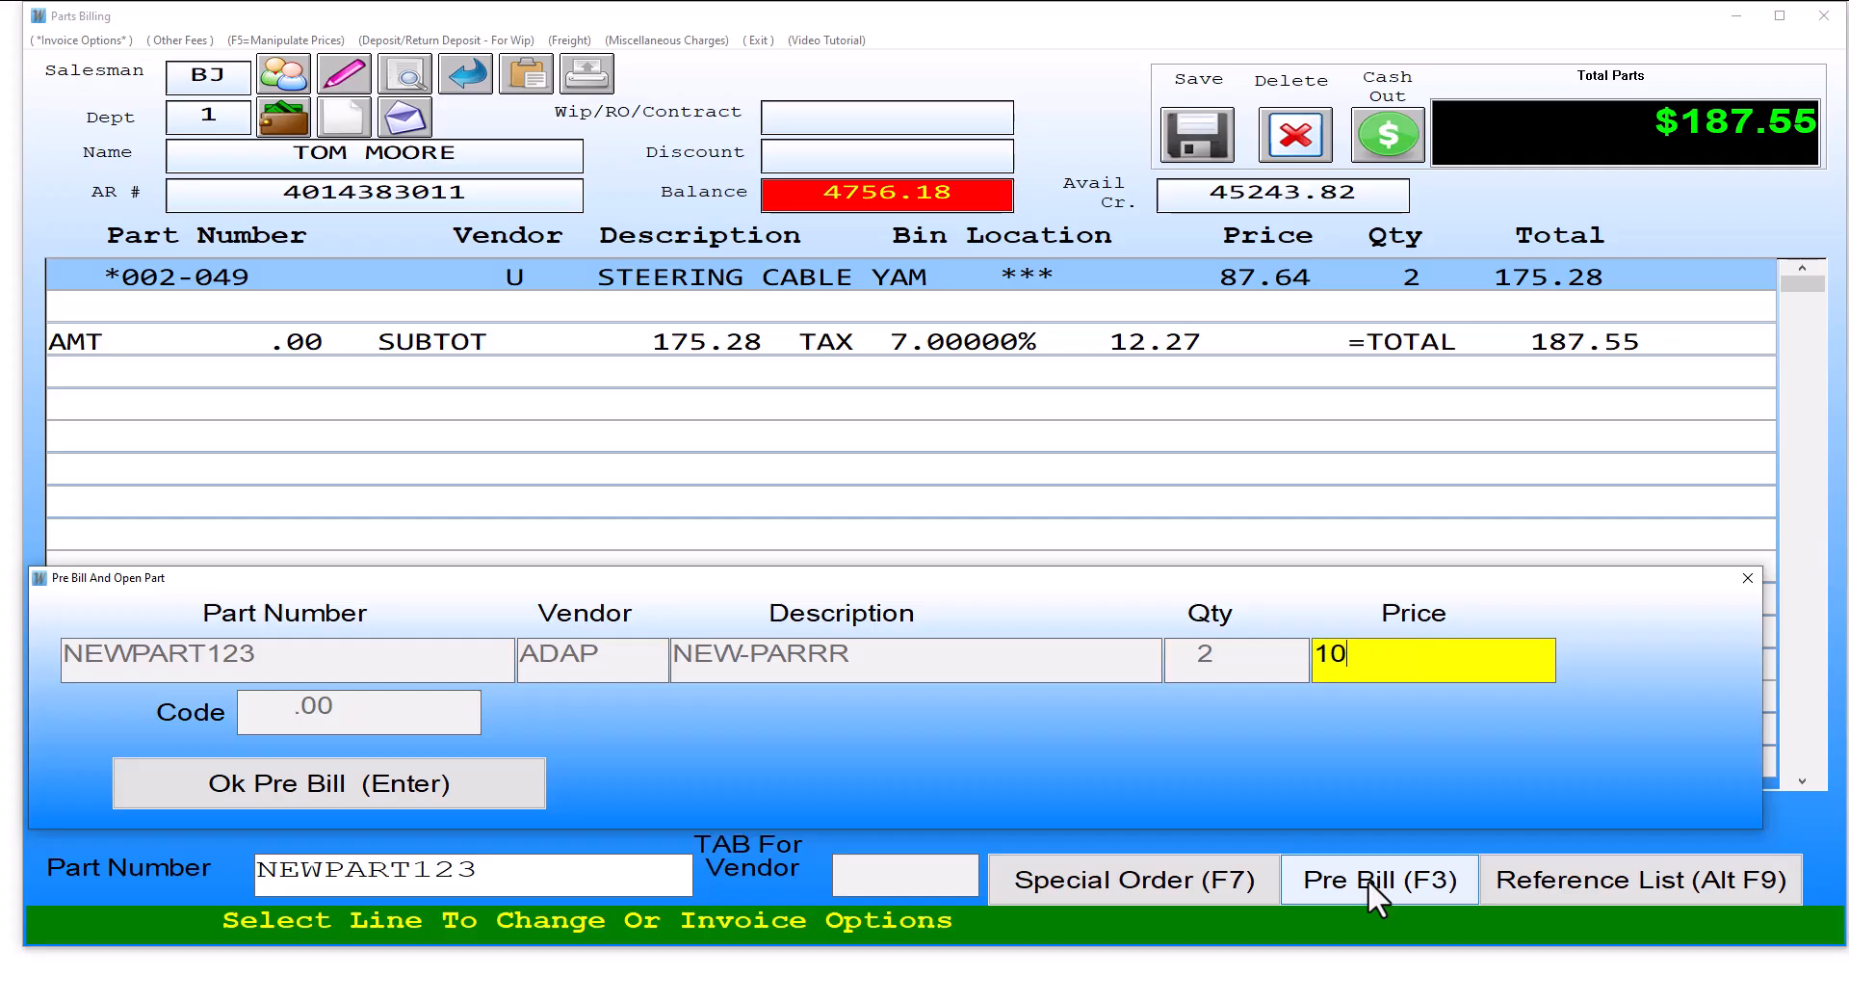
key("Tab")
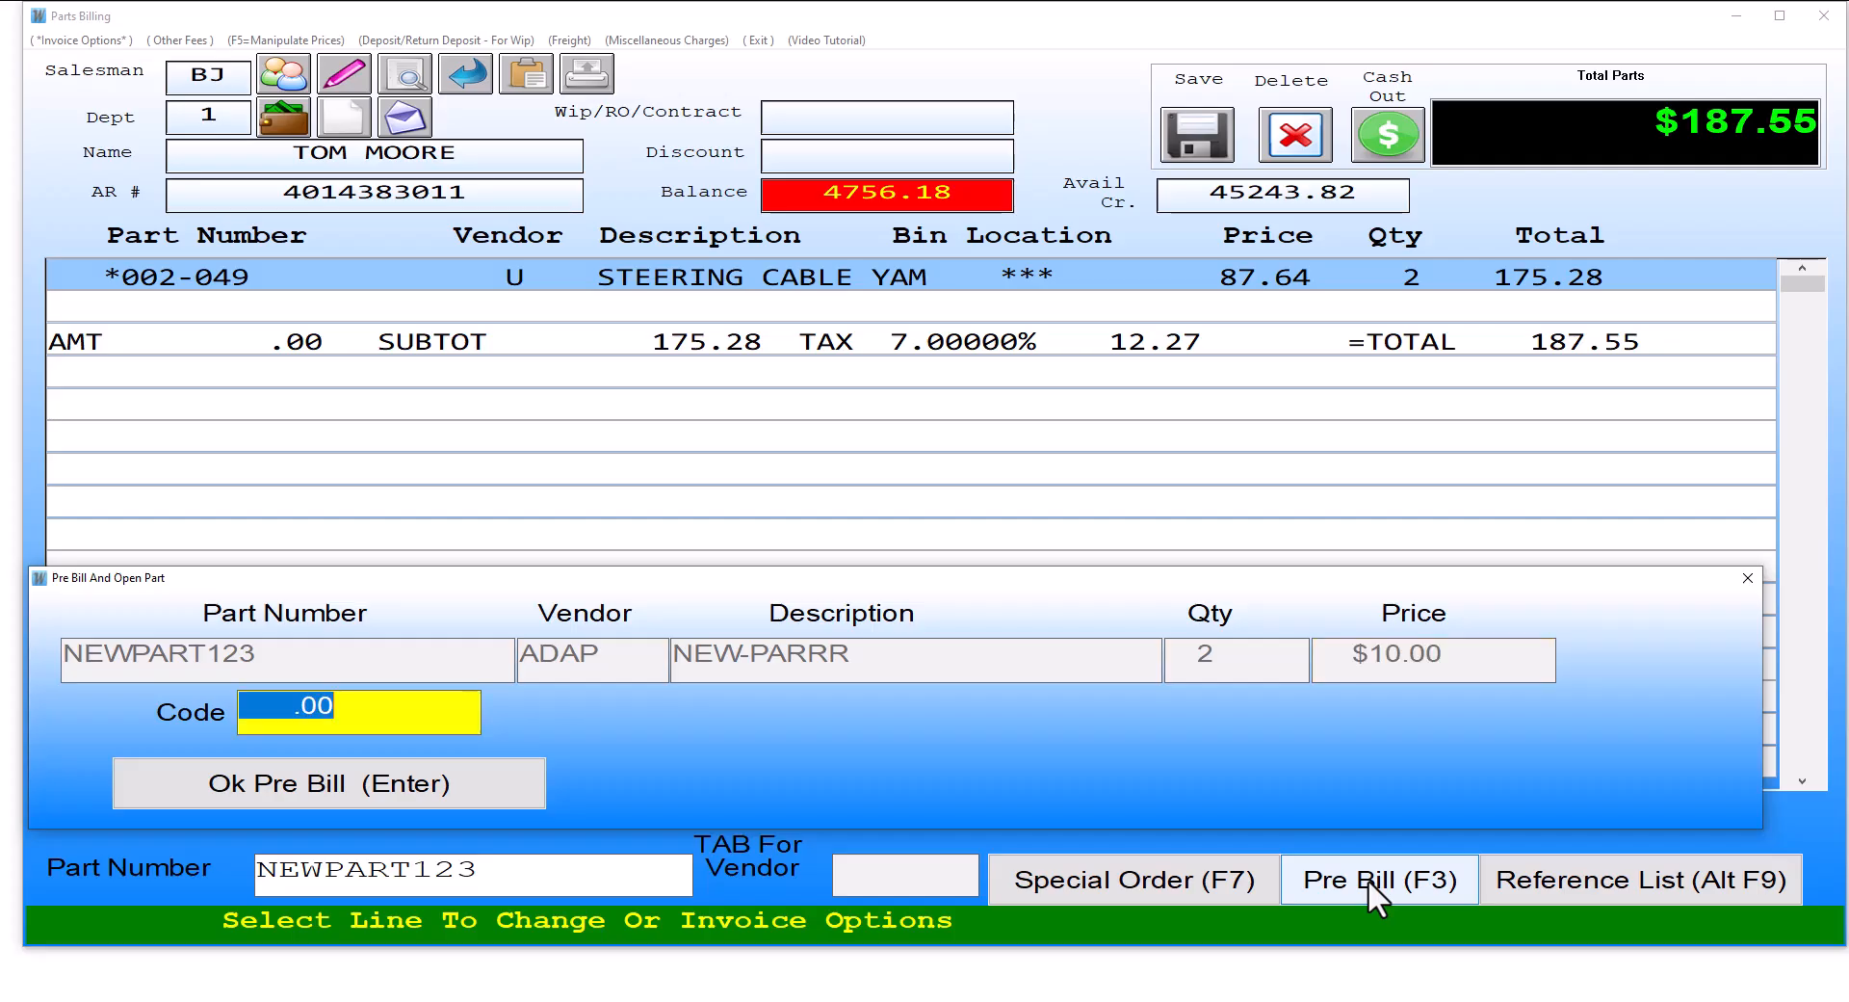
type("5")
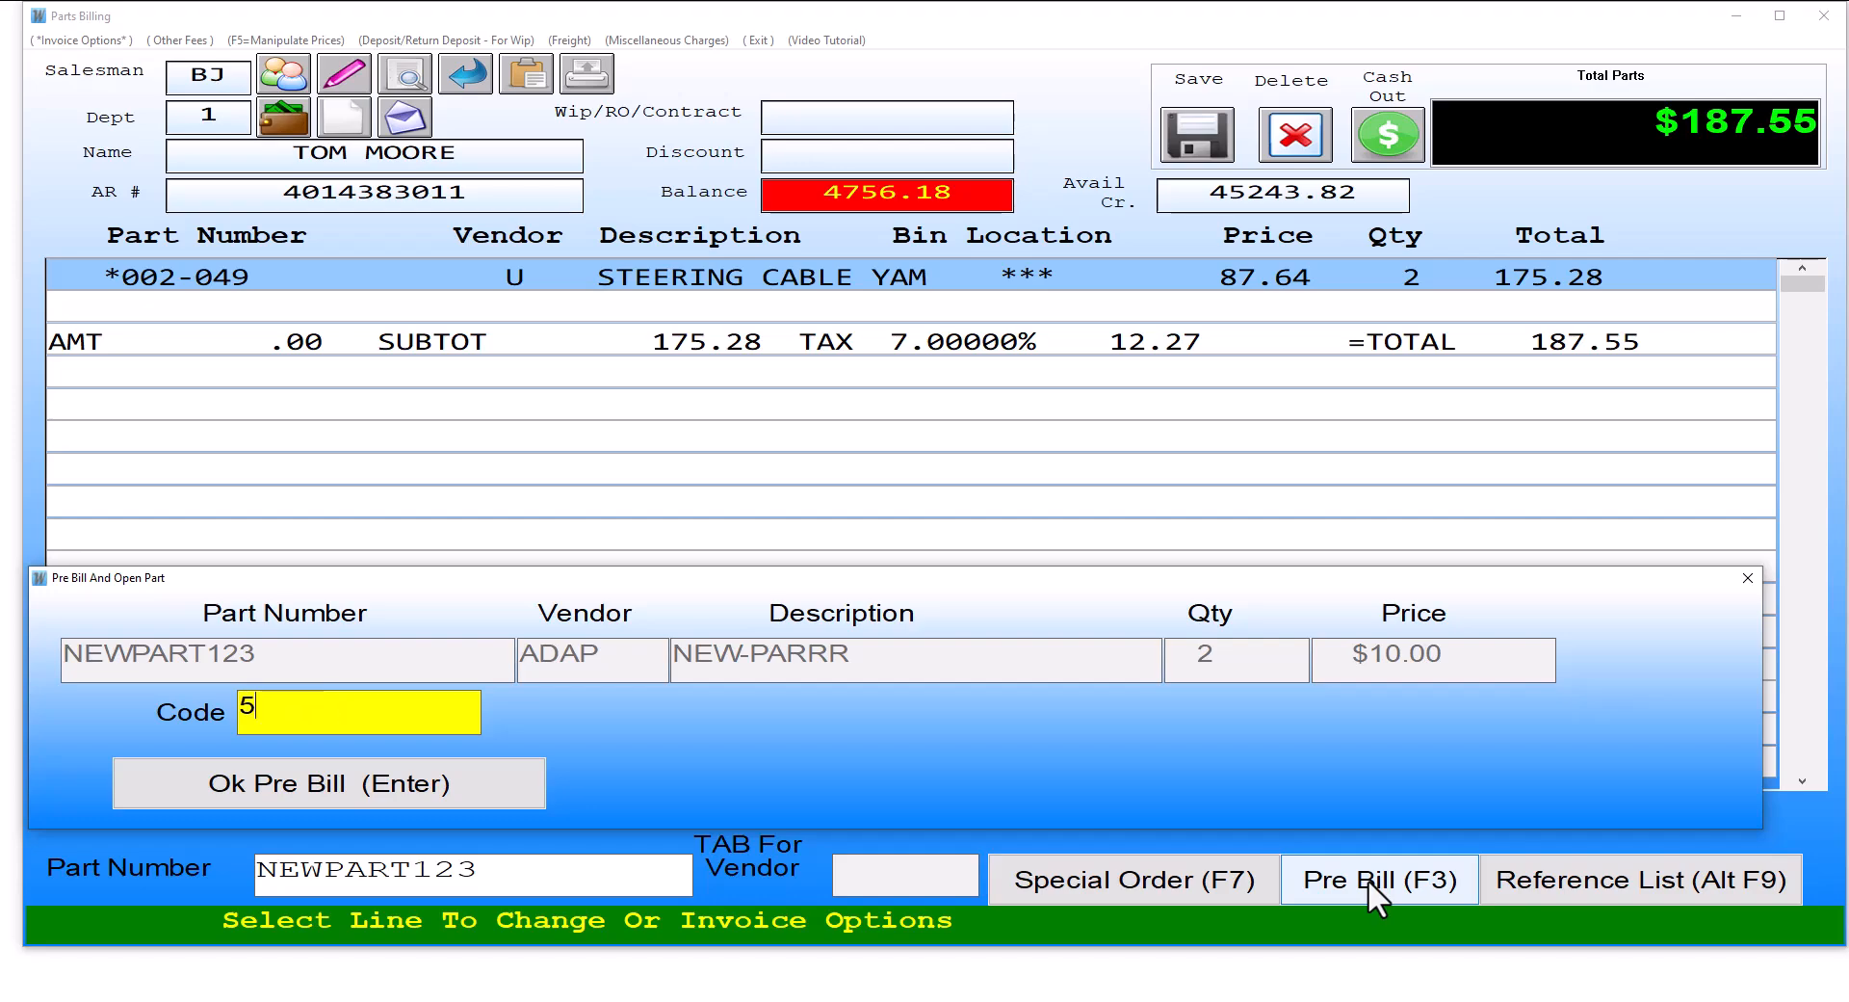
key("Return")
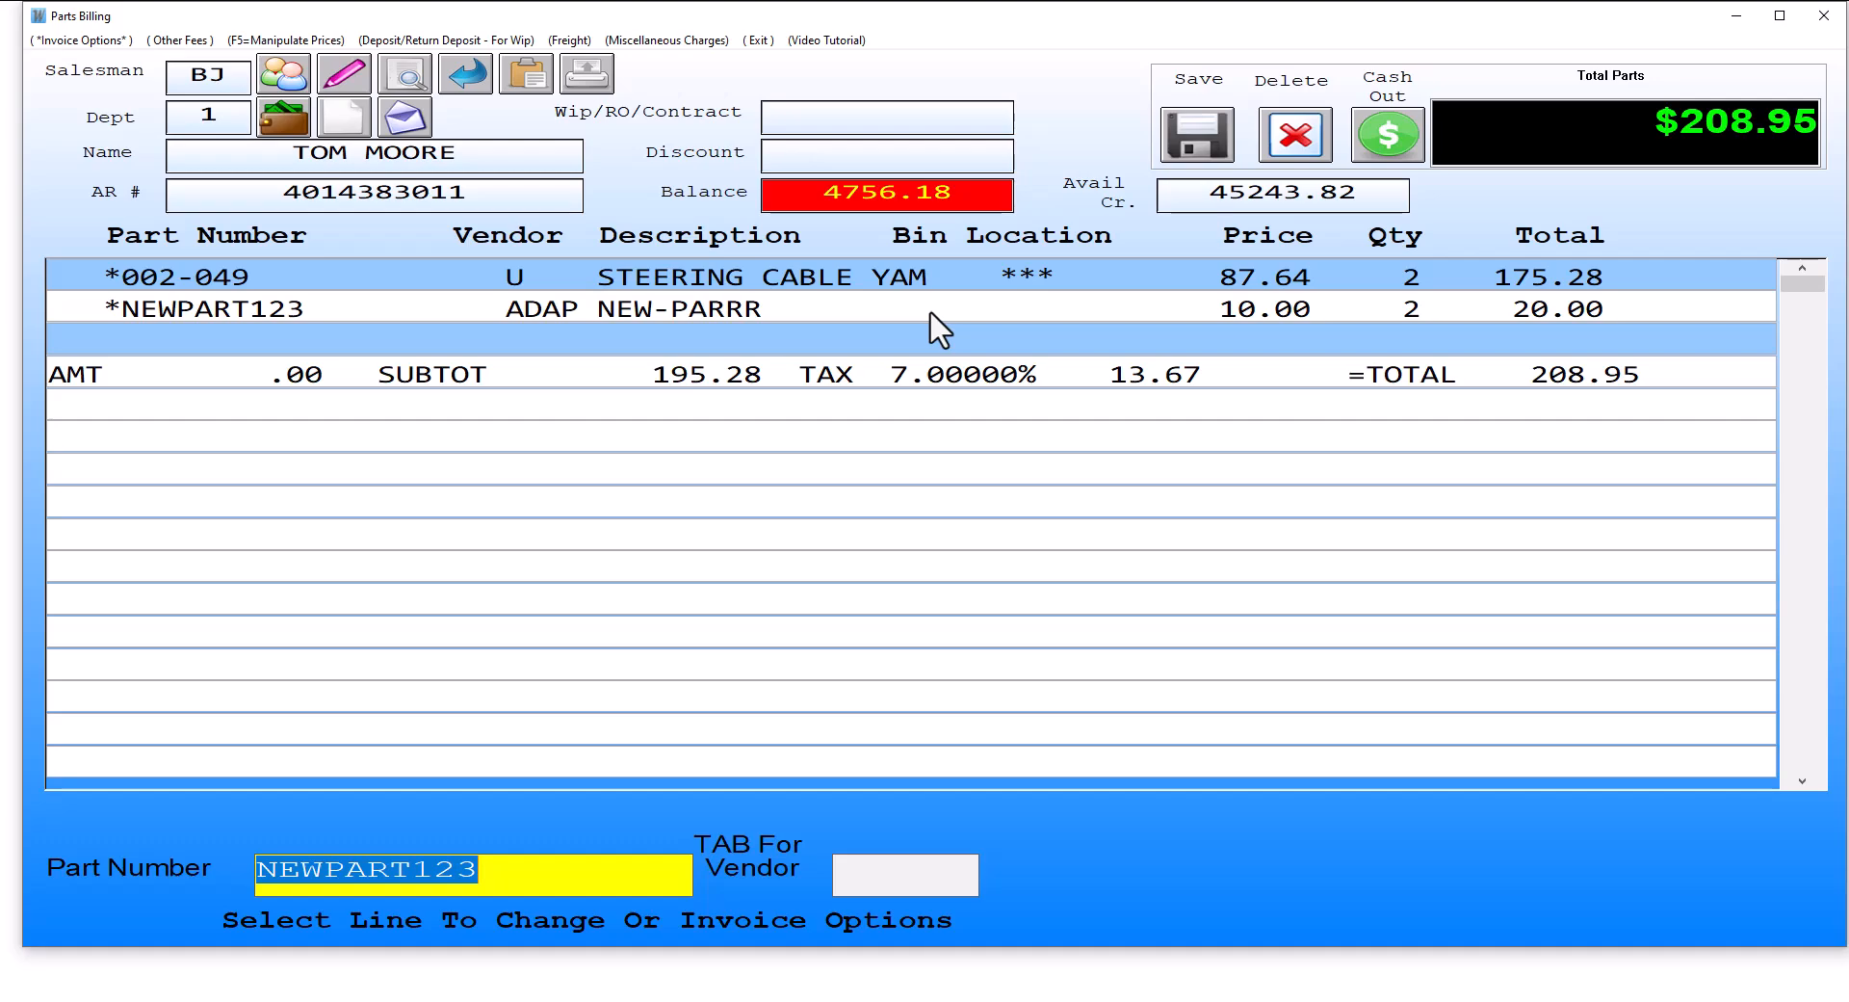
Start an open part entry for part number NEW-PART-2 with vendor OPEN
type("NEW-PART-2")
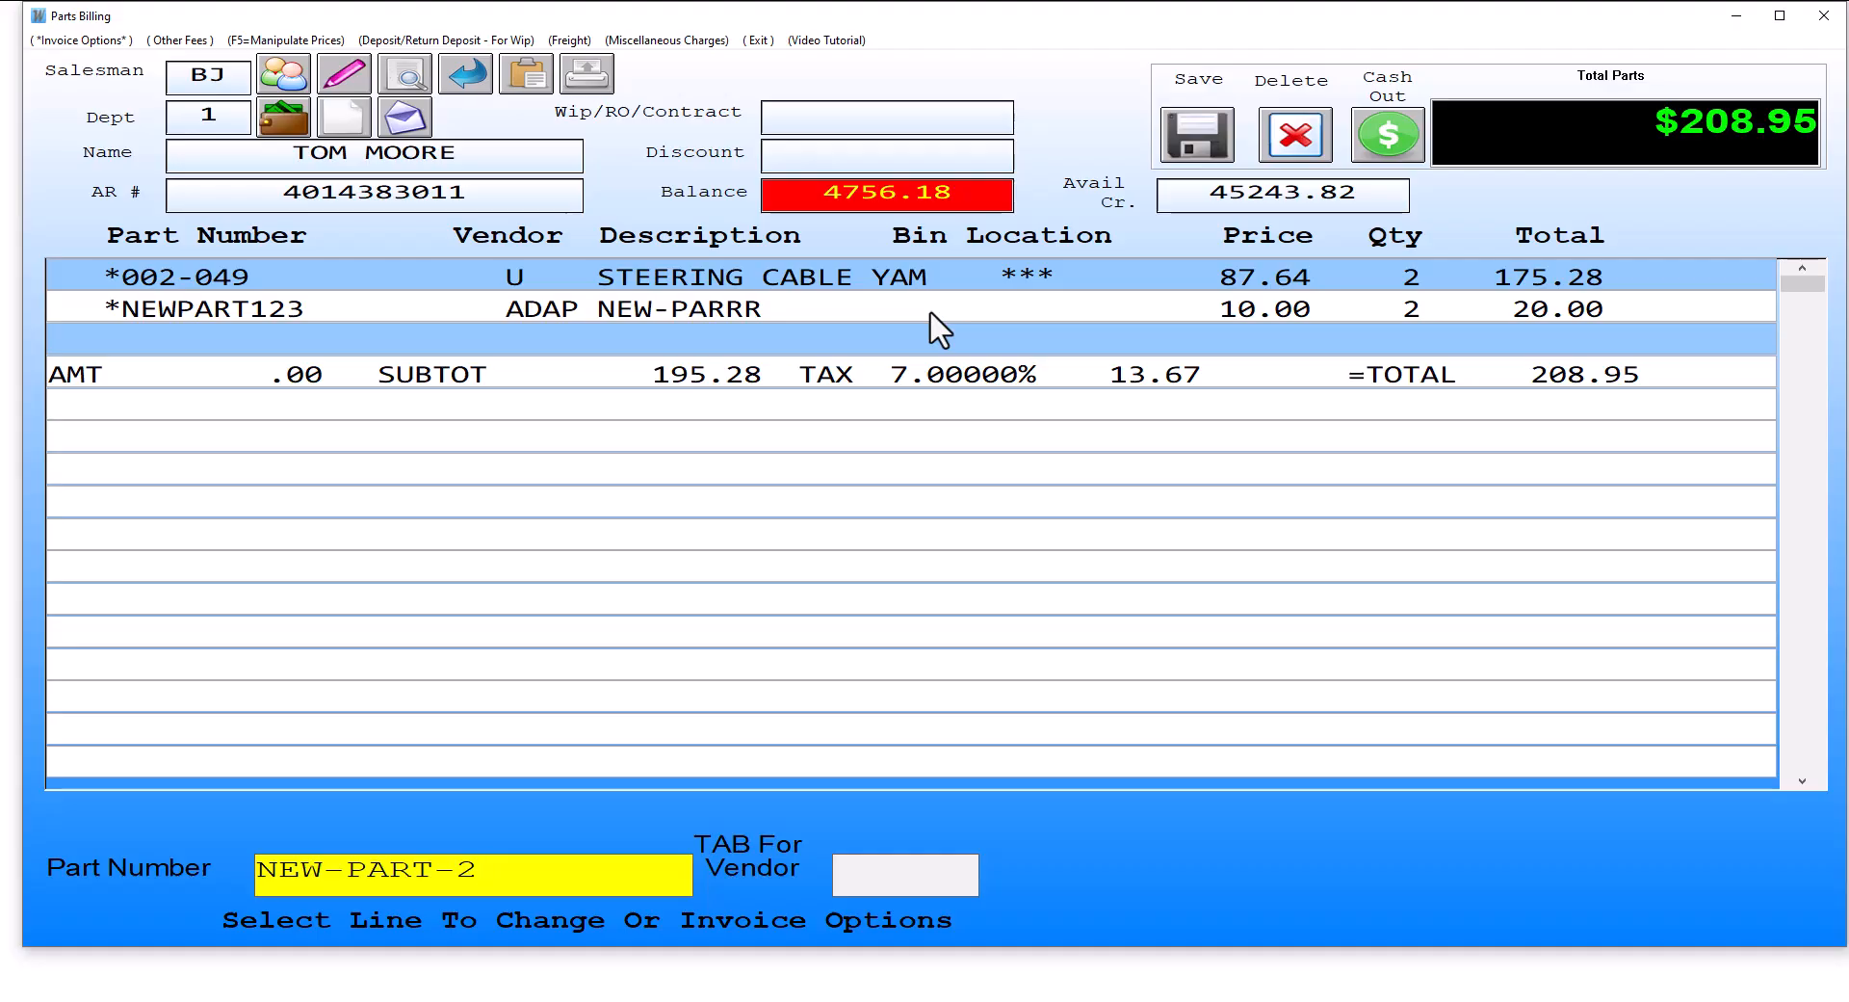
key("Tab")
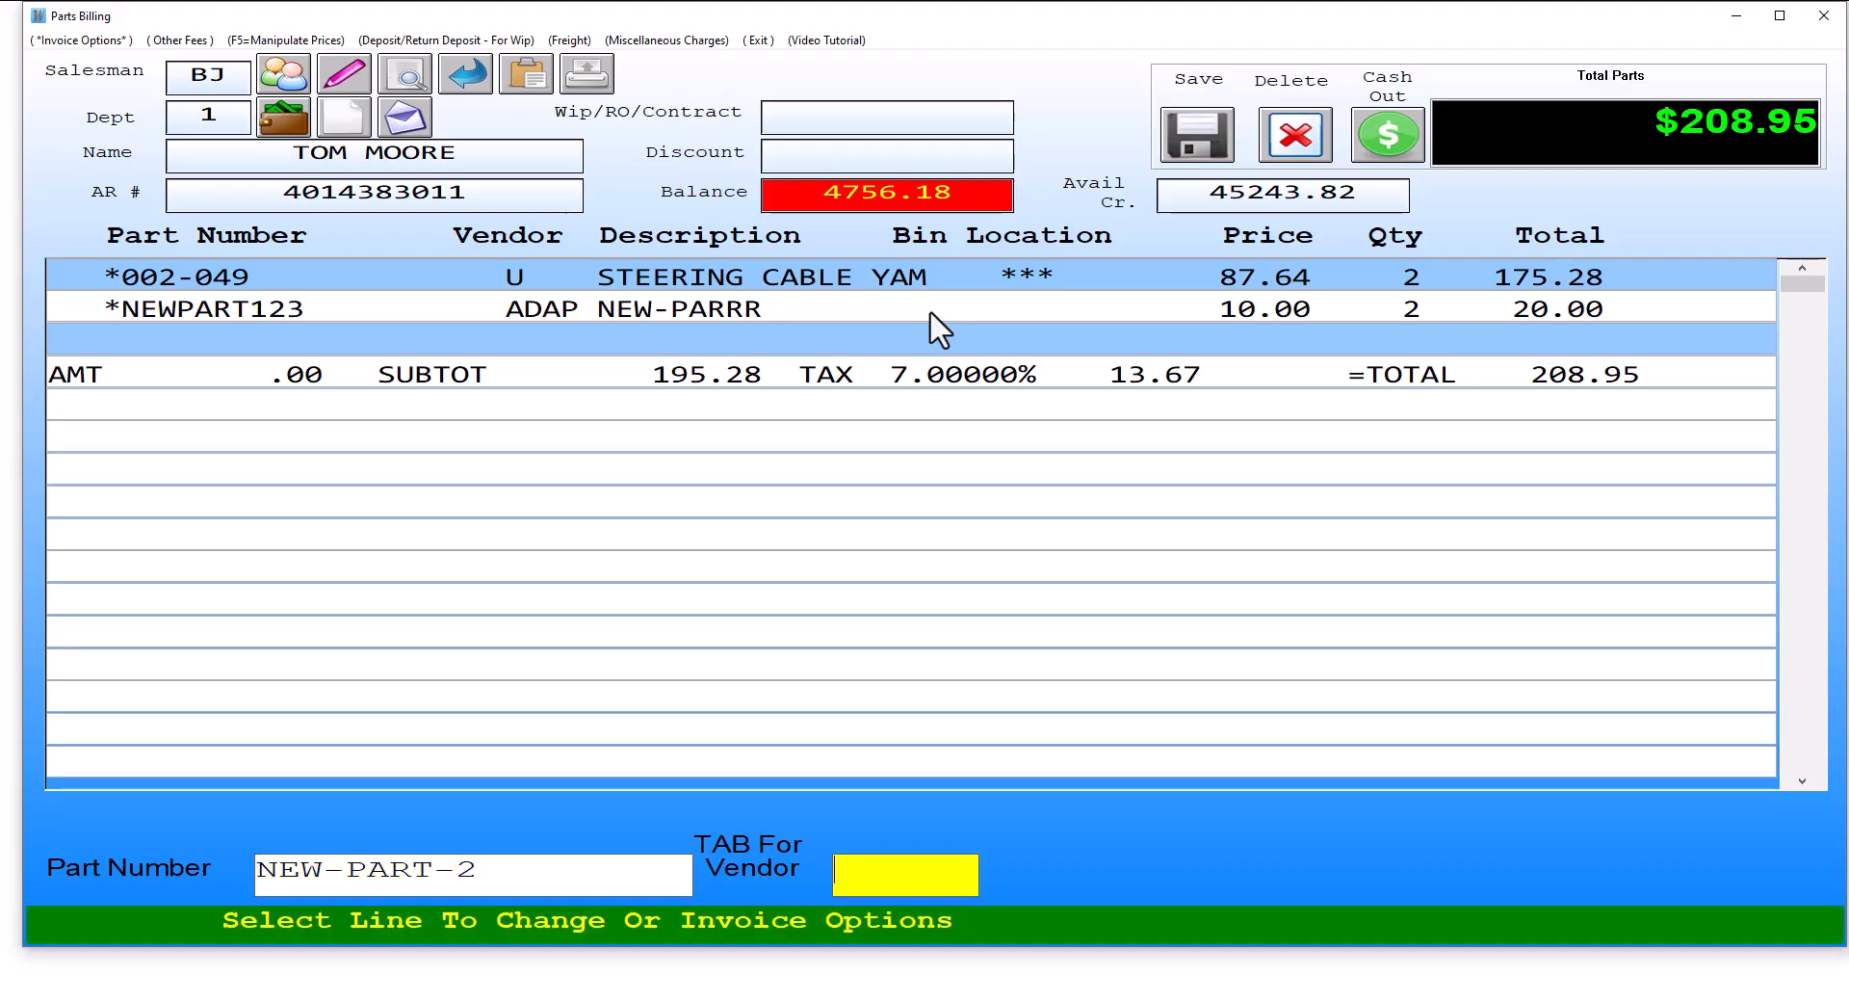
type("OPEN")
key("Return")
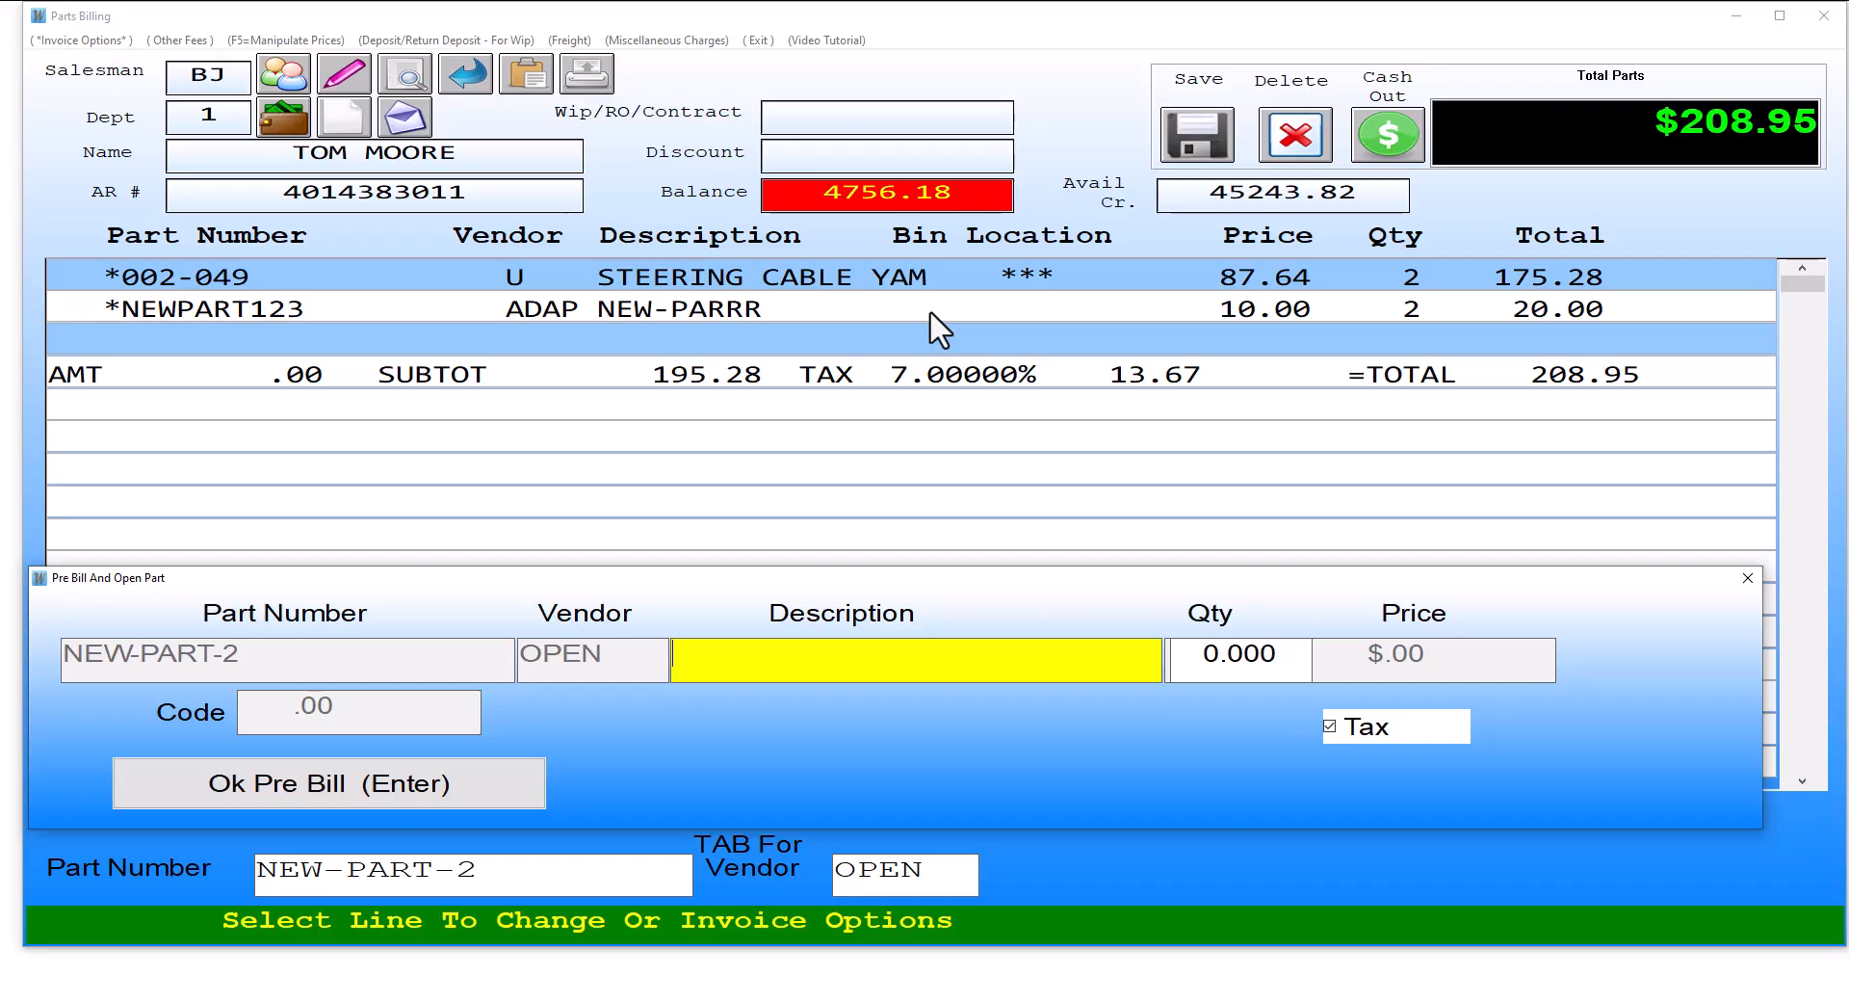
Add the open part to the invoice with description NEW PART-D, quantity 3, price $10.00 and code 5.00
type("NEW")
type("PART")
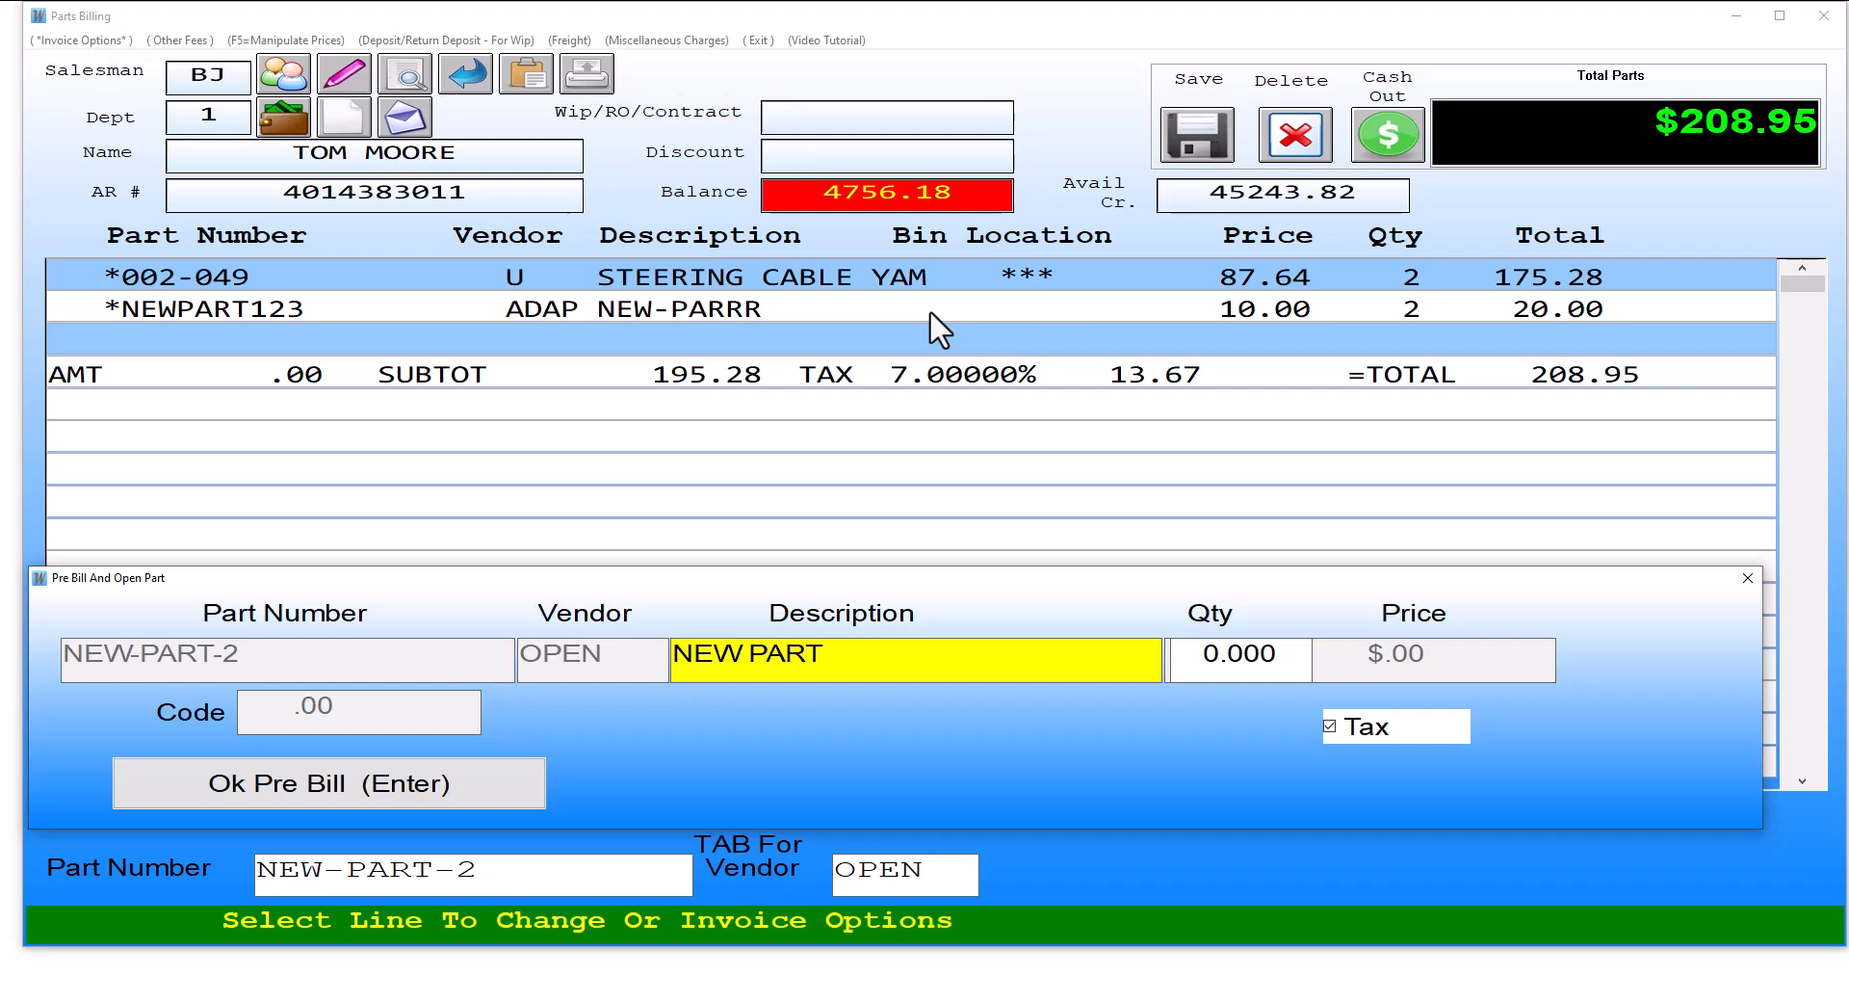
type("-D")
key("Tab")
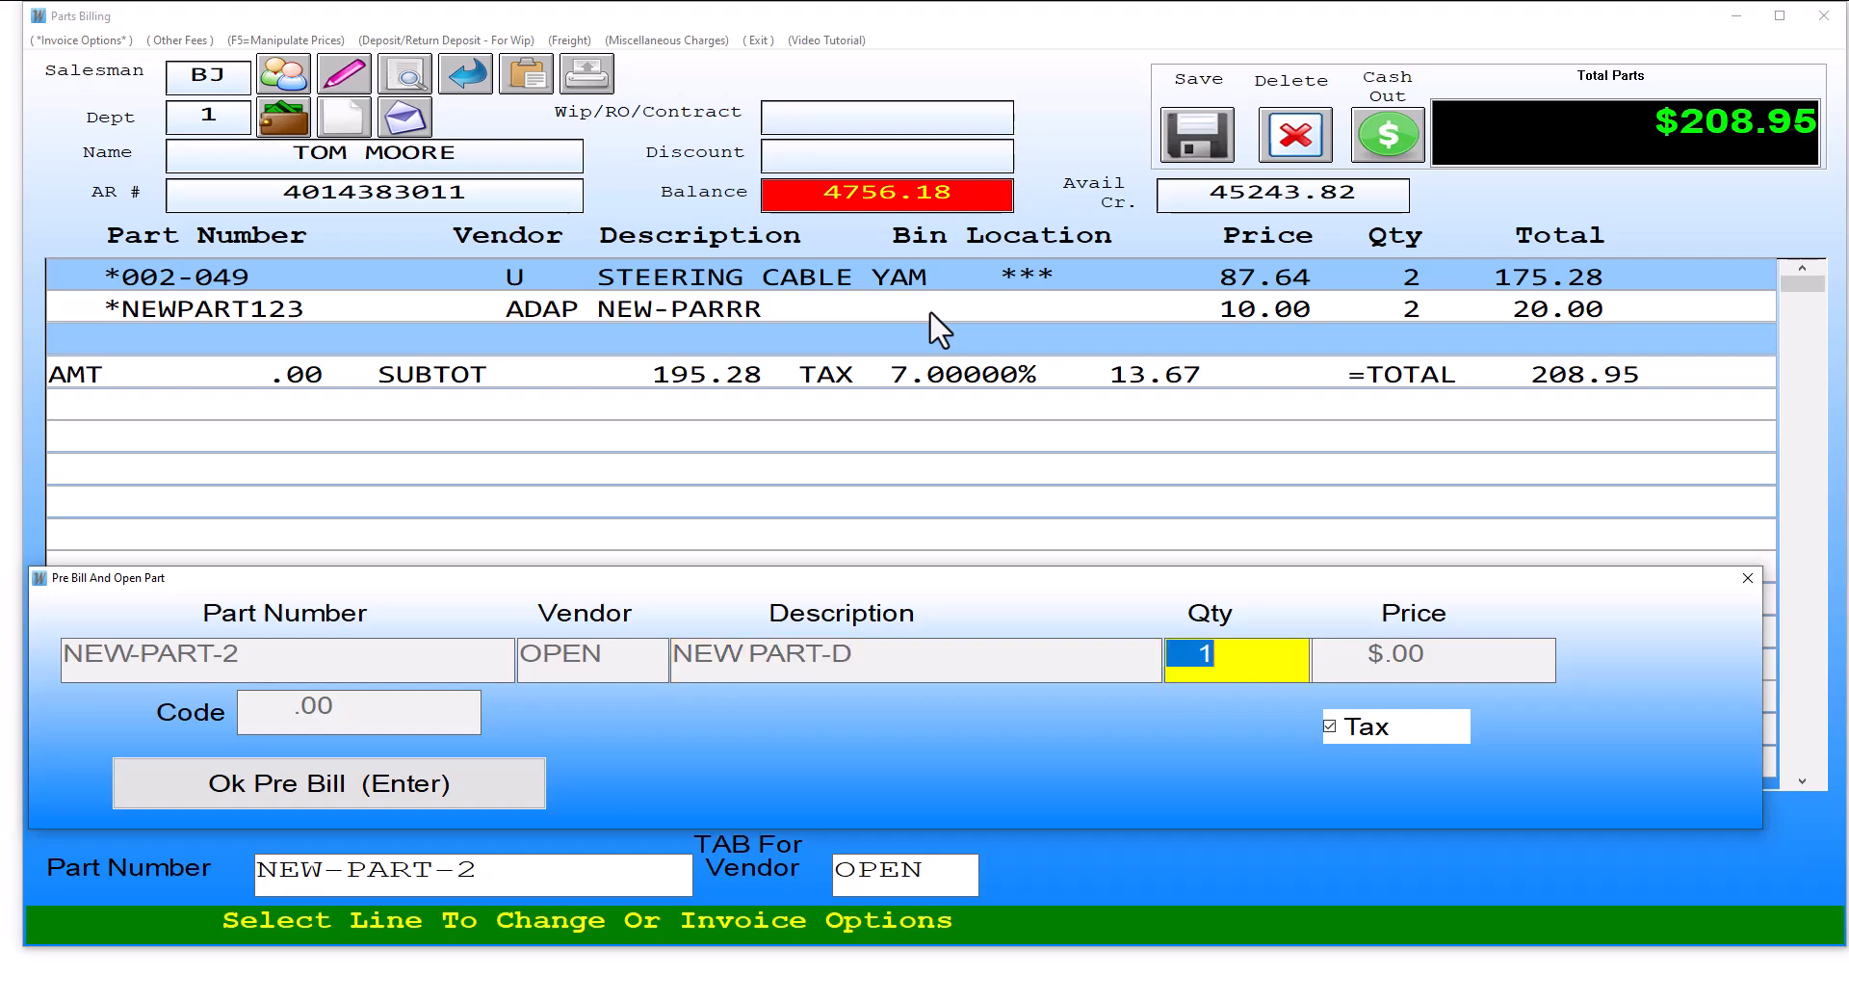
key("Tab")
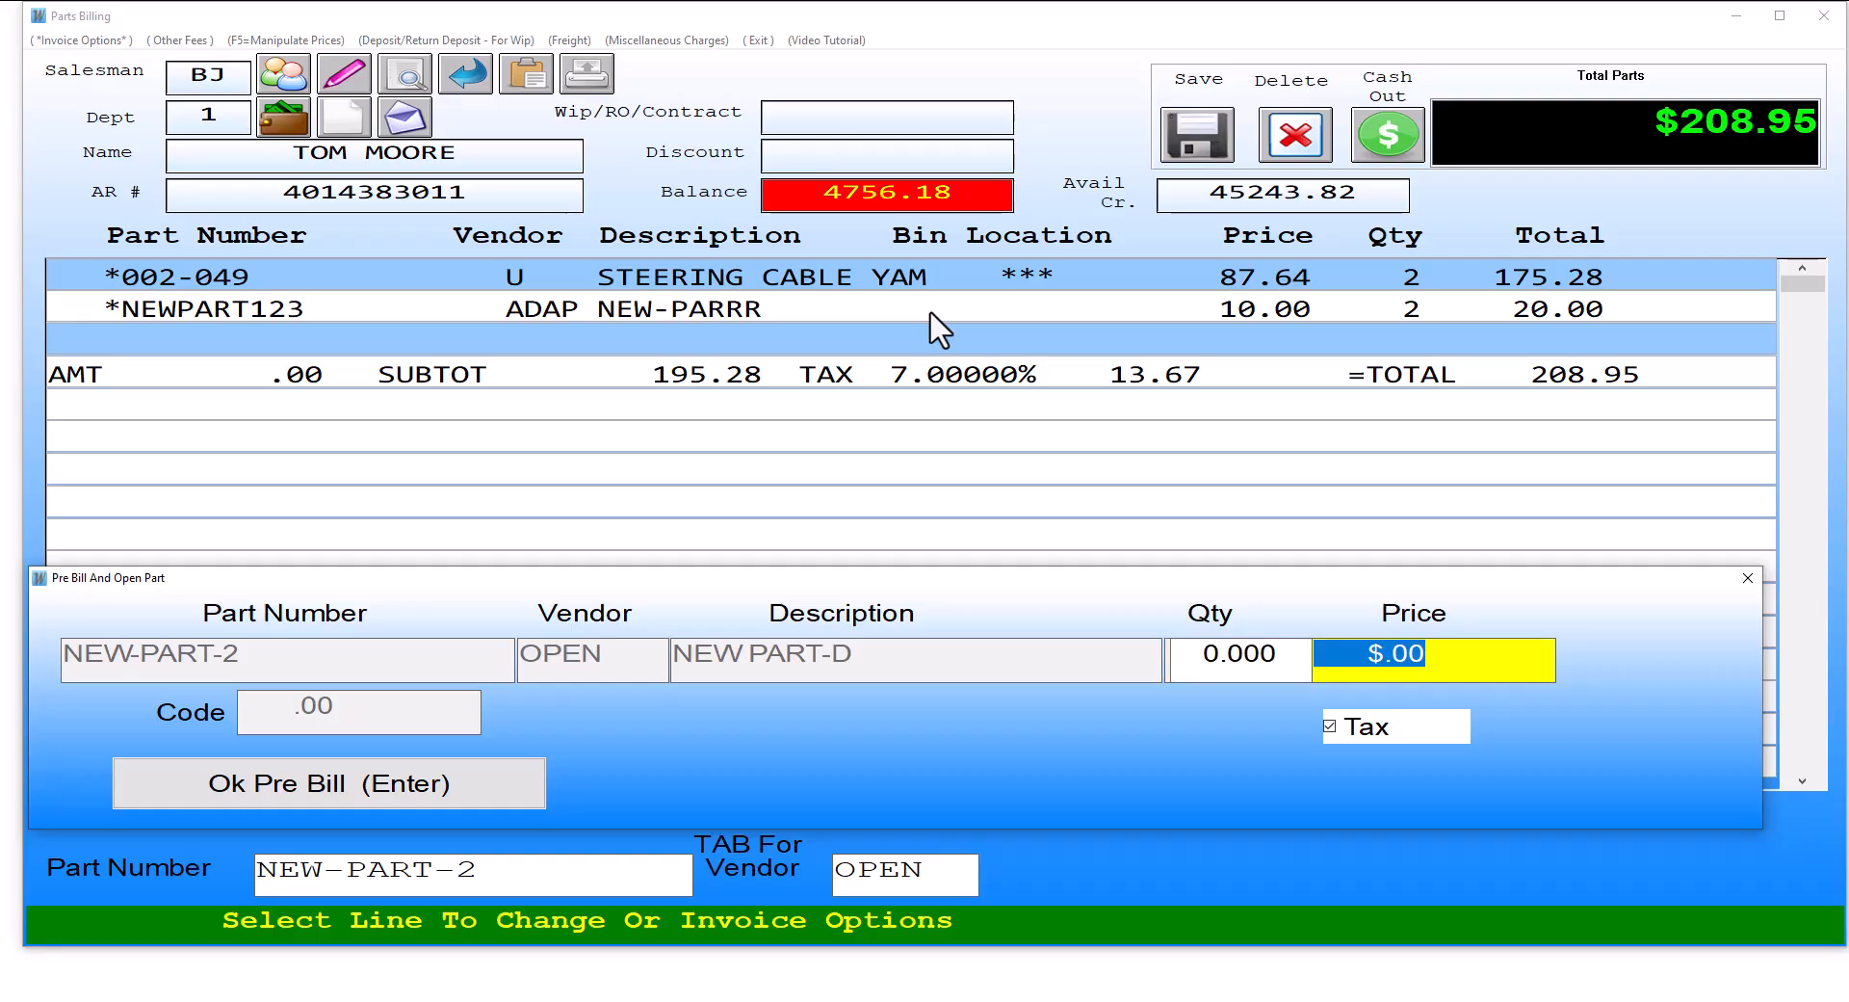
type("10")
key("Tab")
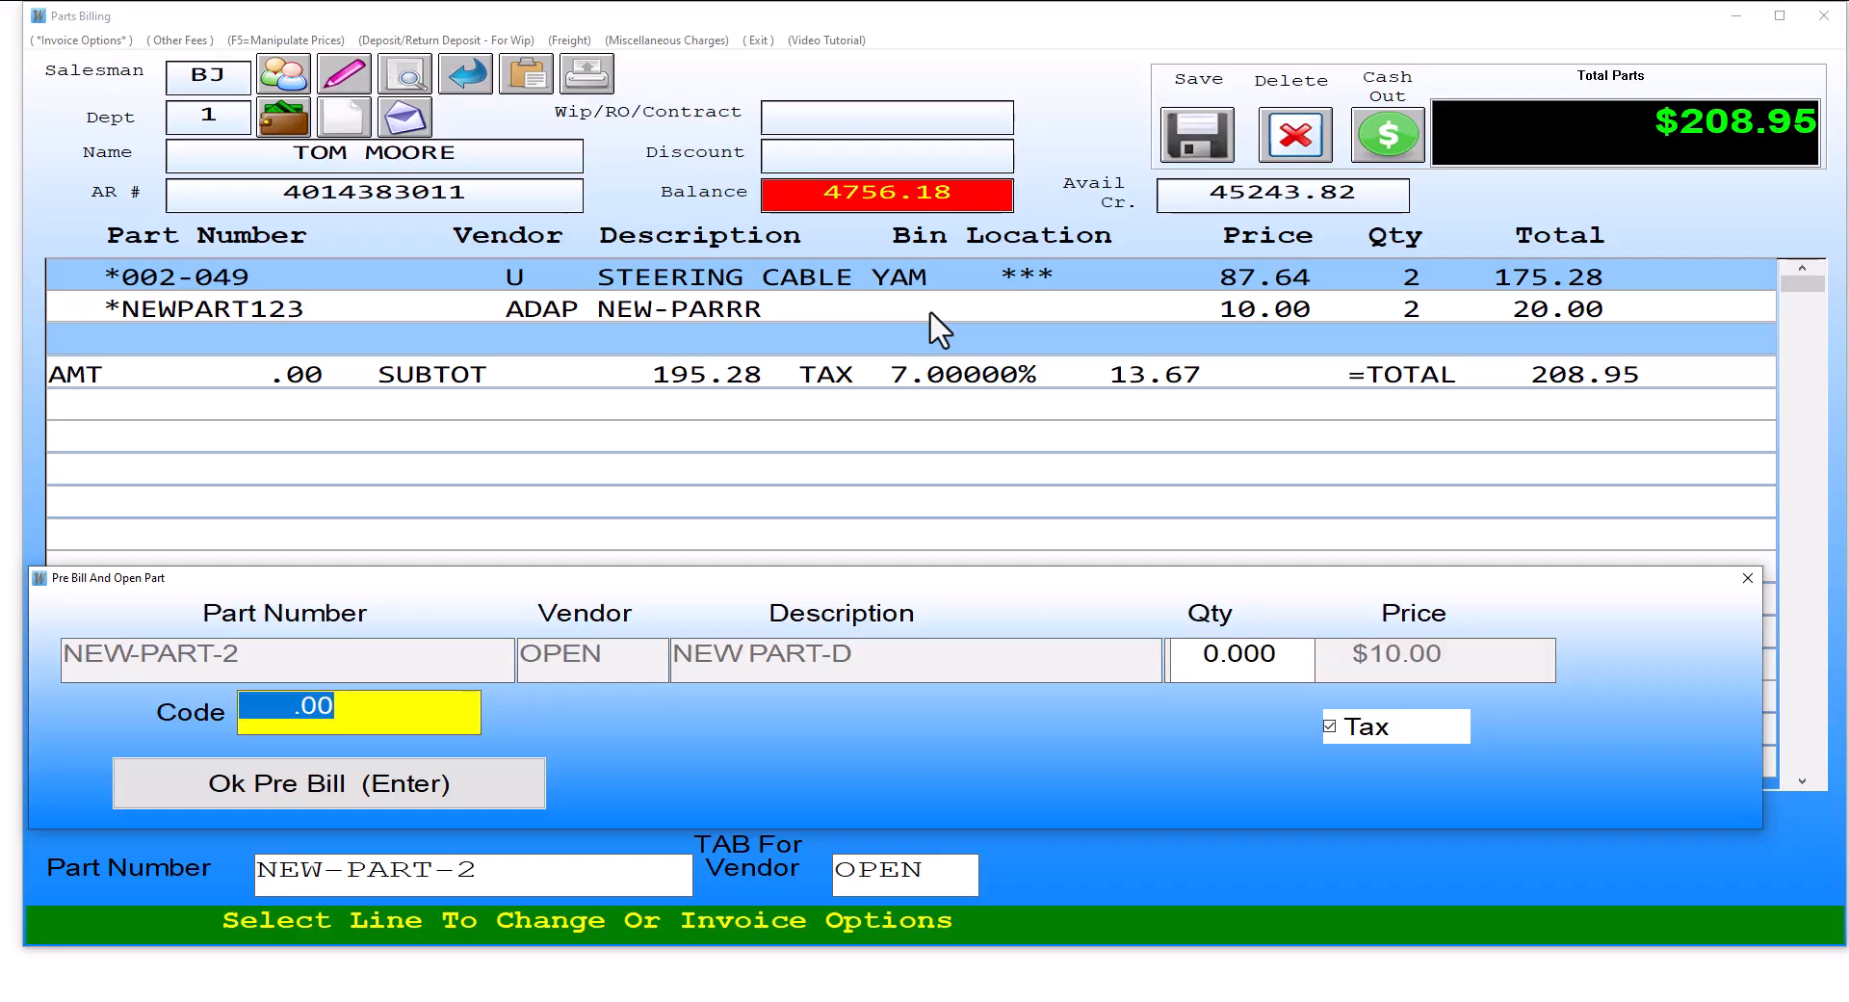
type("5")
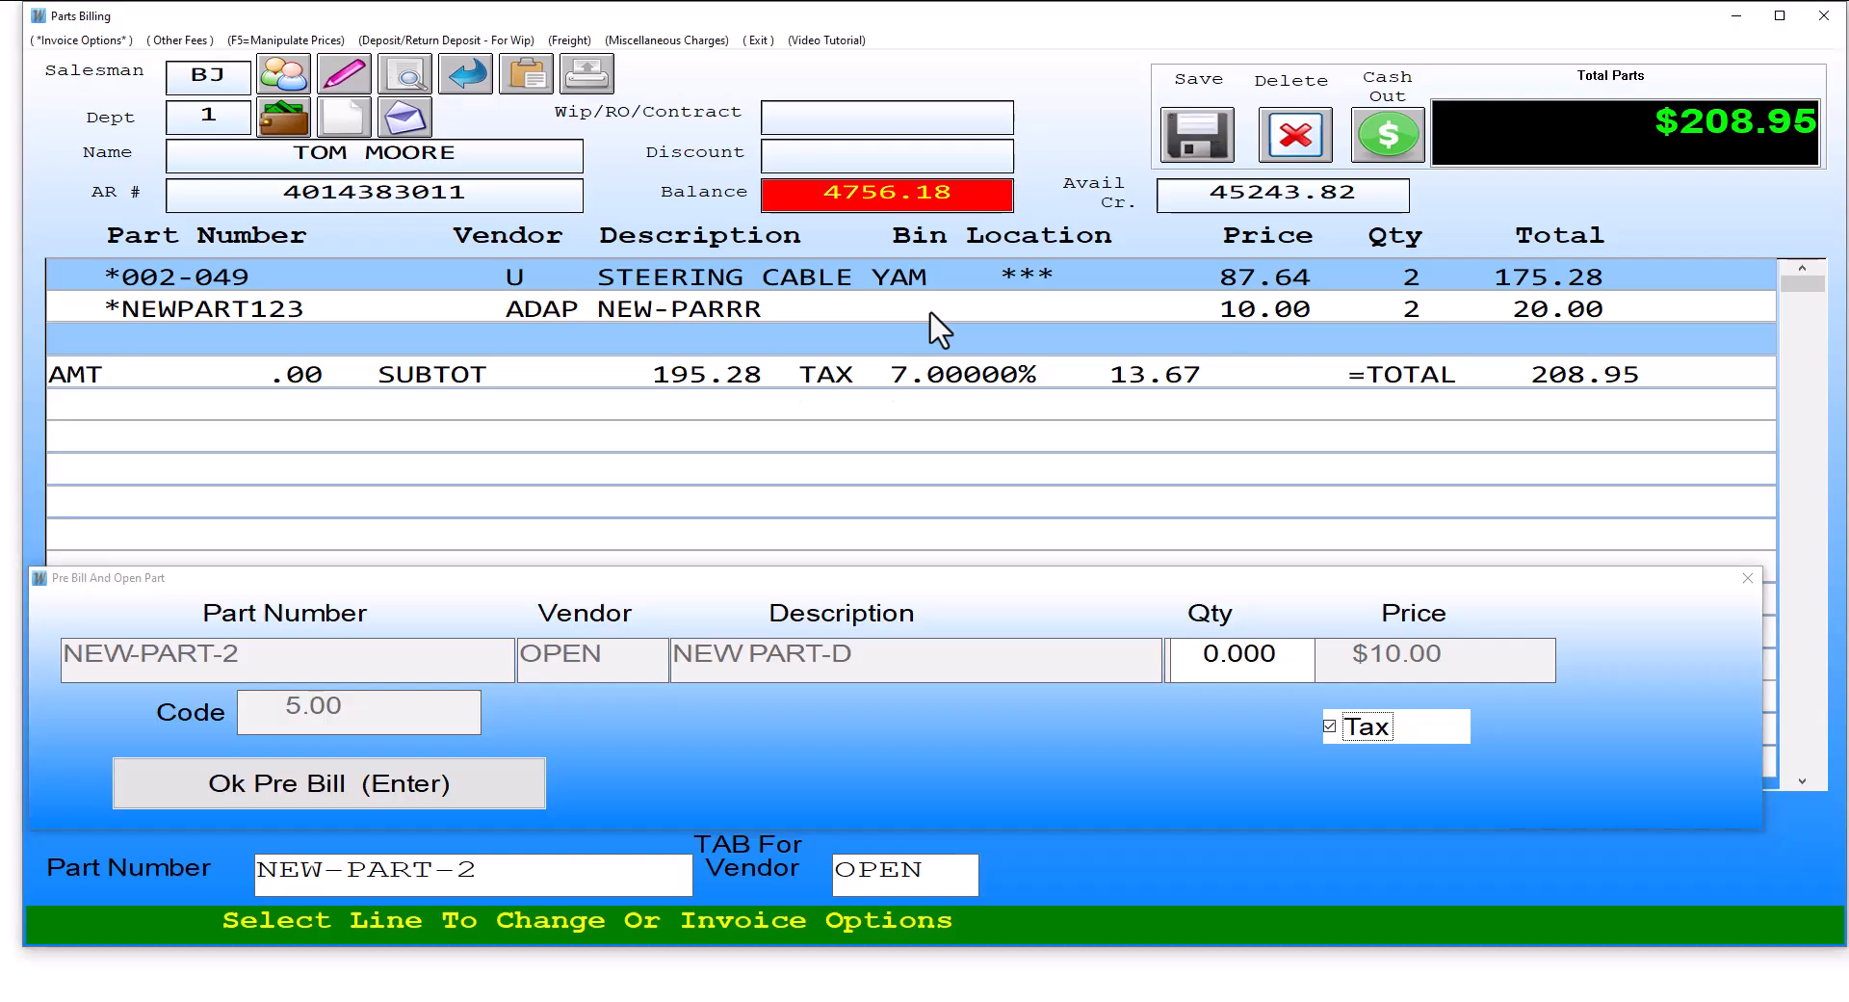
key("Return")
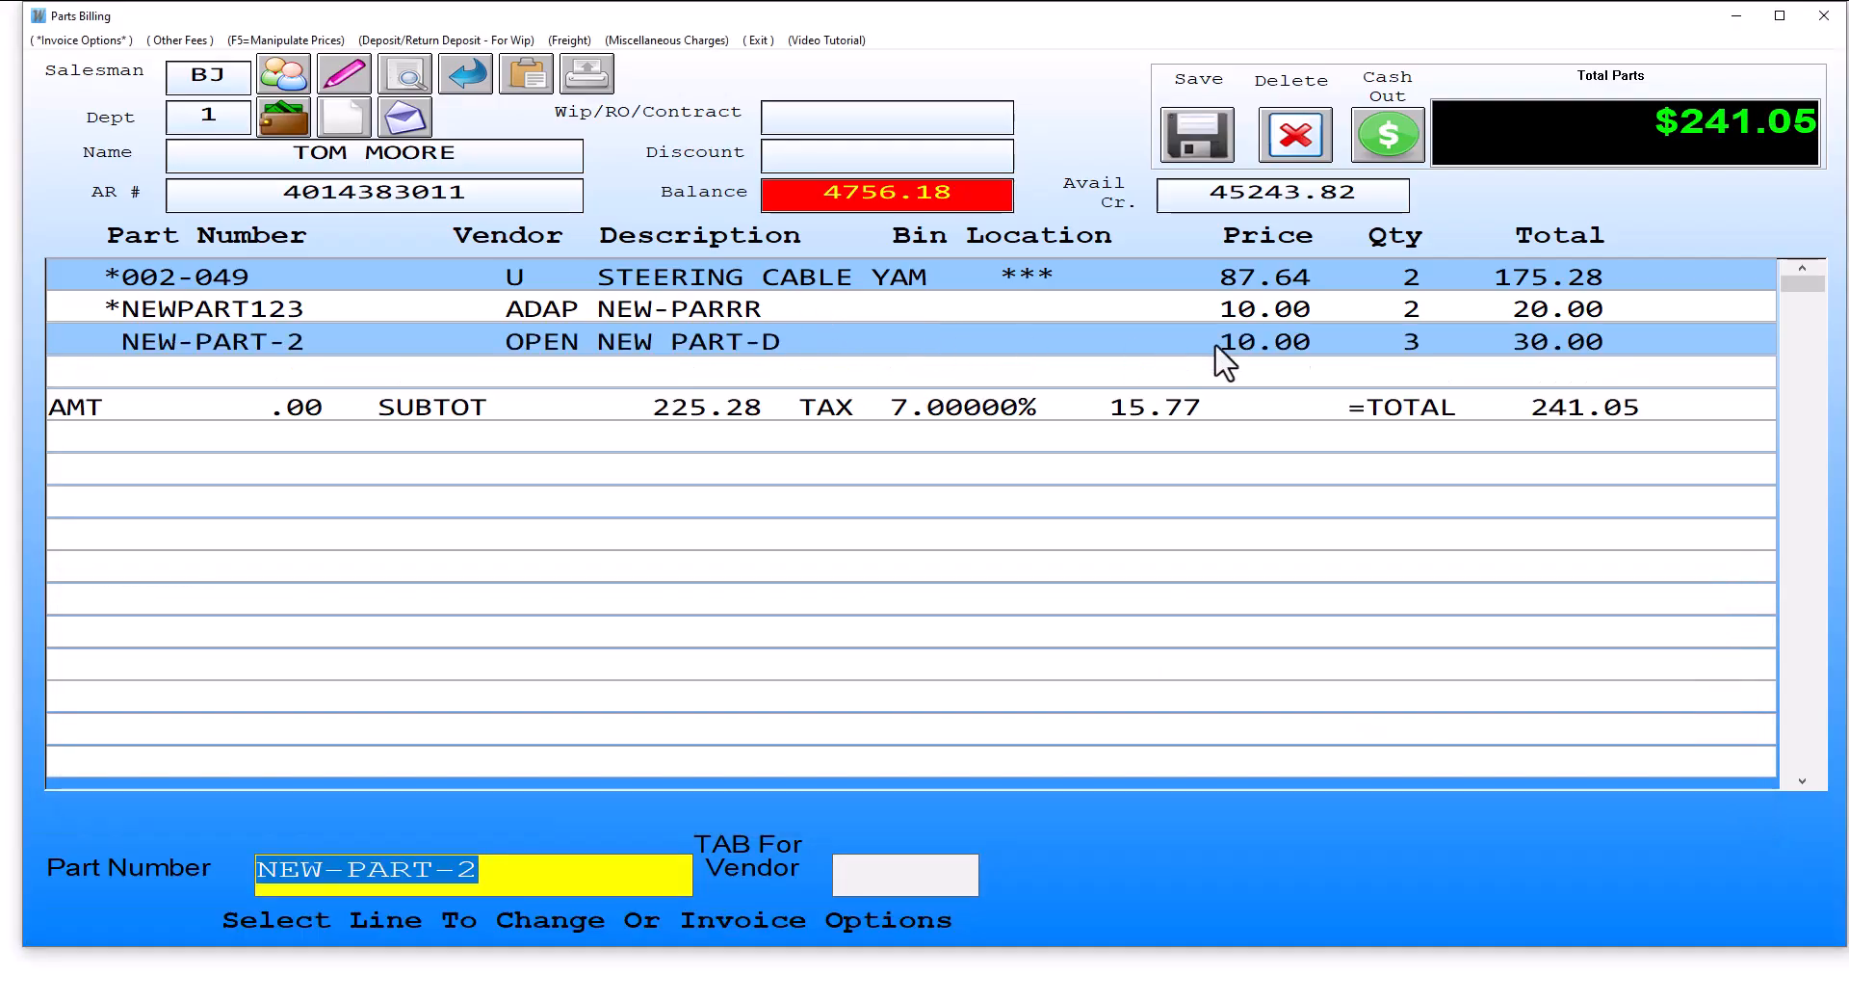